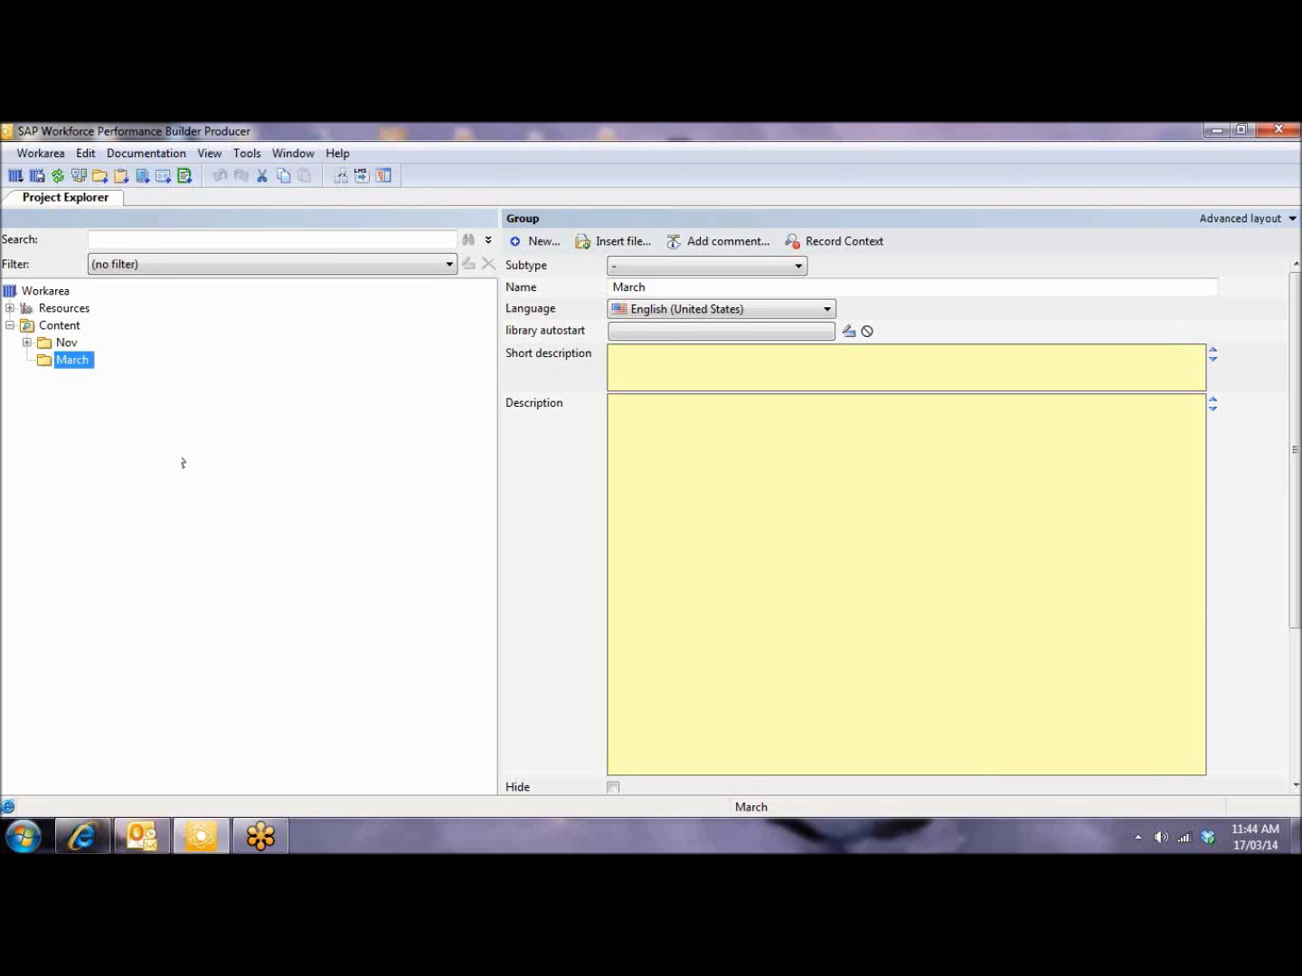
# Step: Create a new simulation project named "Sending an Email" in the March group
pyautogui.click(121, 176)
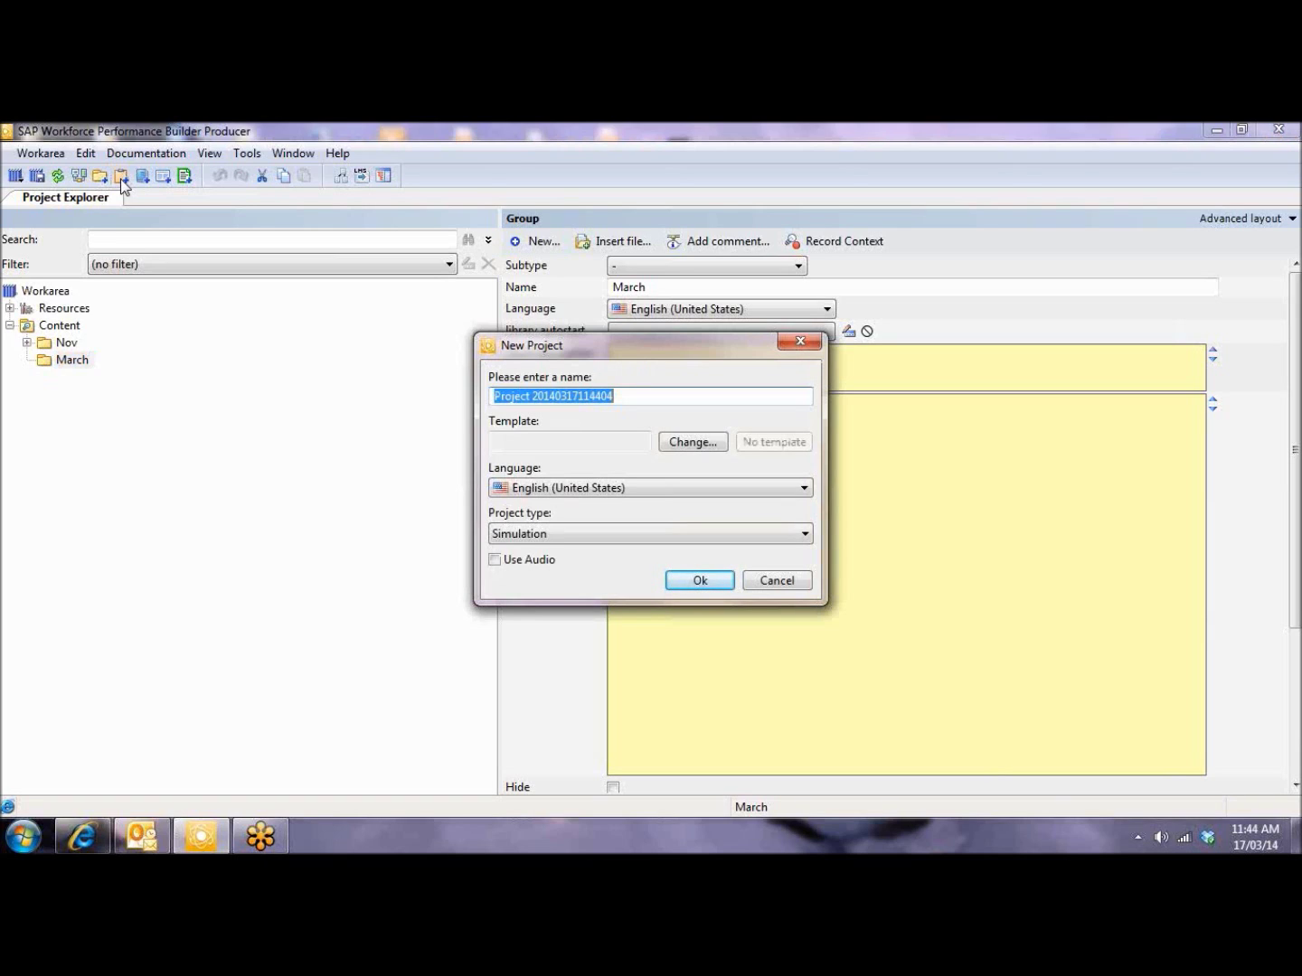
pyautogui.write('Sending ')
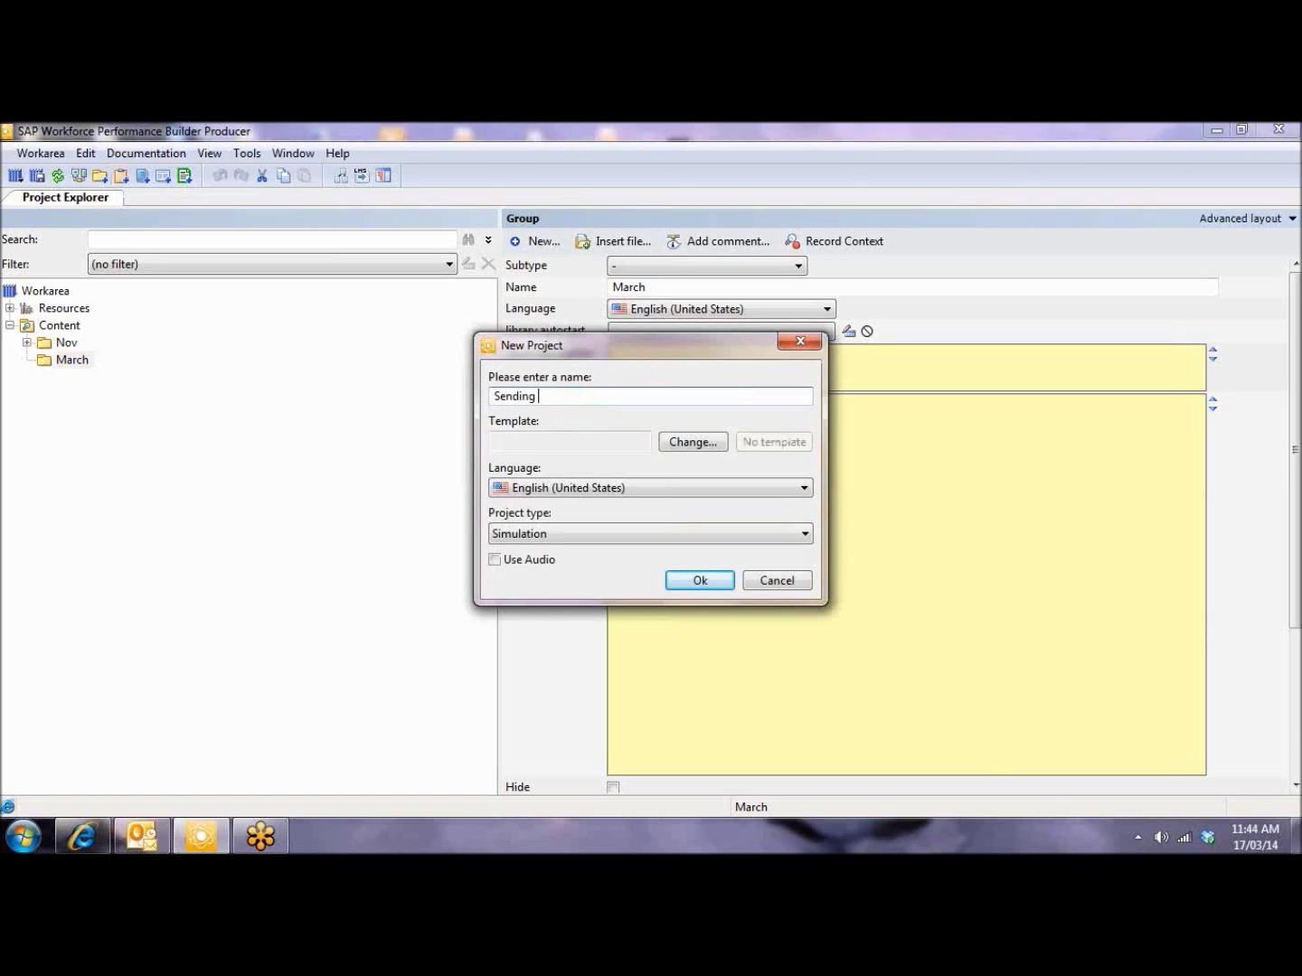
pyautogui.write('an Email')
pyautogui.click(698, 582)
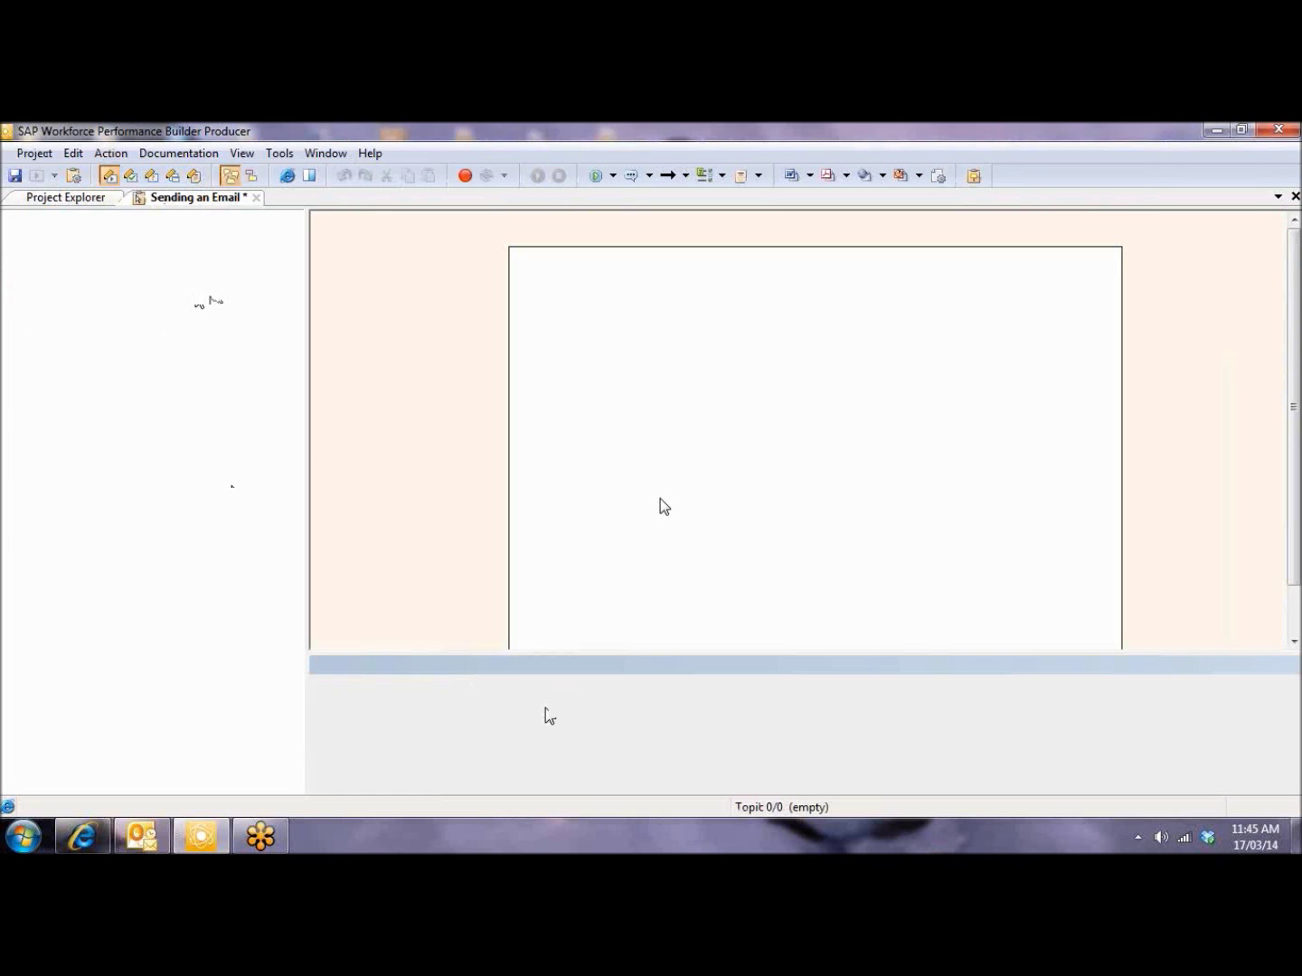
# Step: Start recording the project on the Outlook WPB demo window with the MS Outlook 2010 profile
pyautogui.click(465, 177)
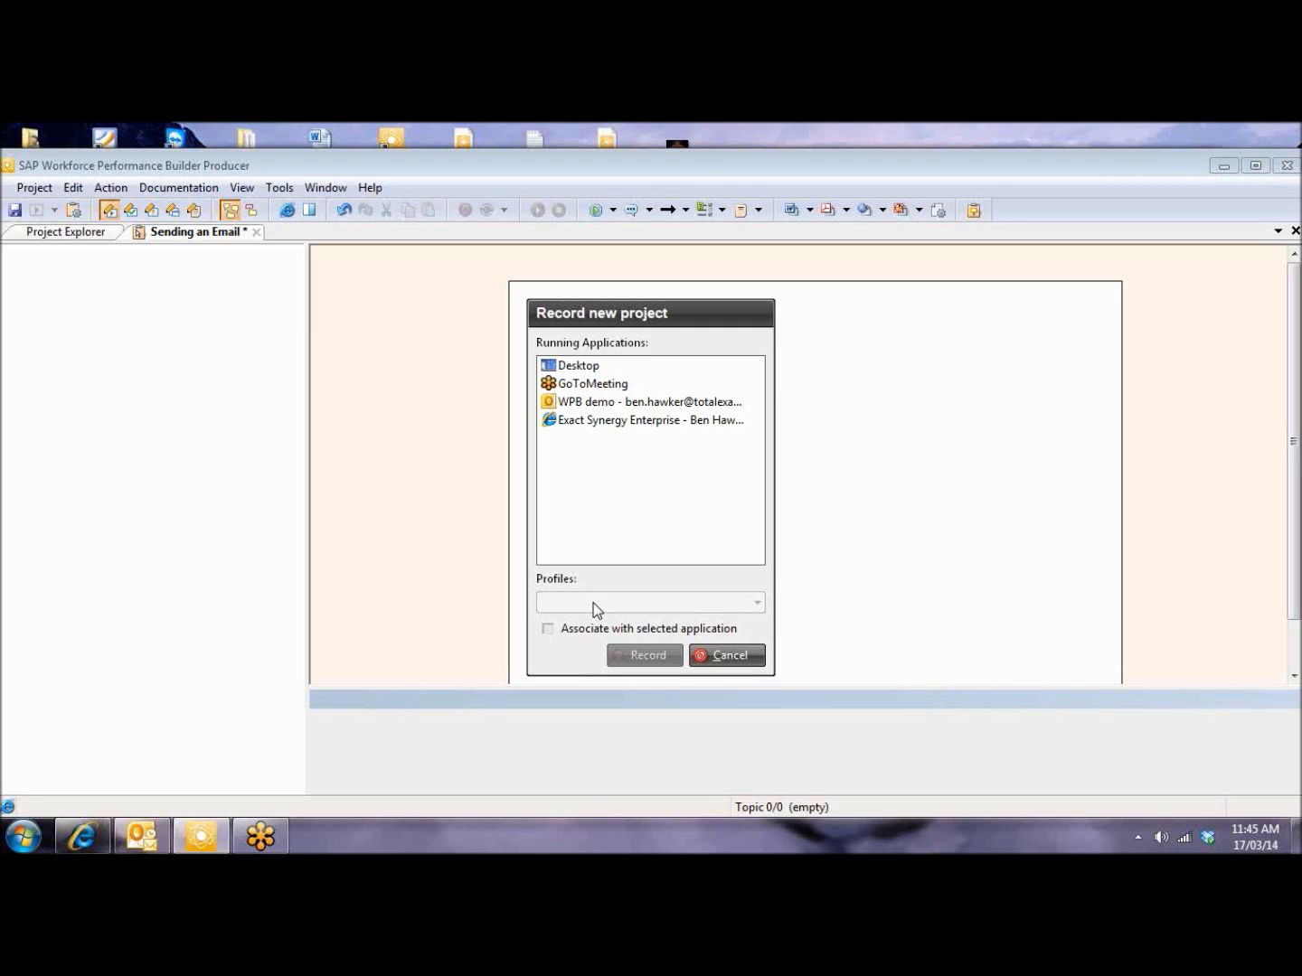
pyautogui.click(608, 407)
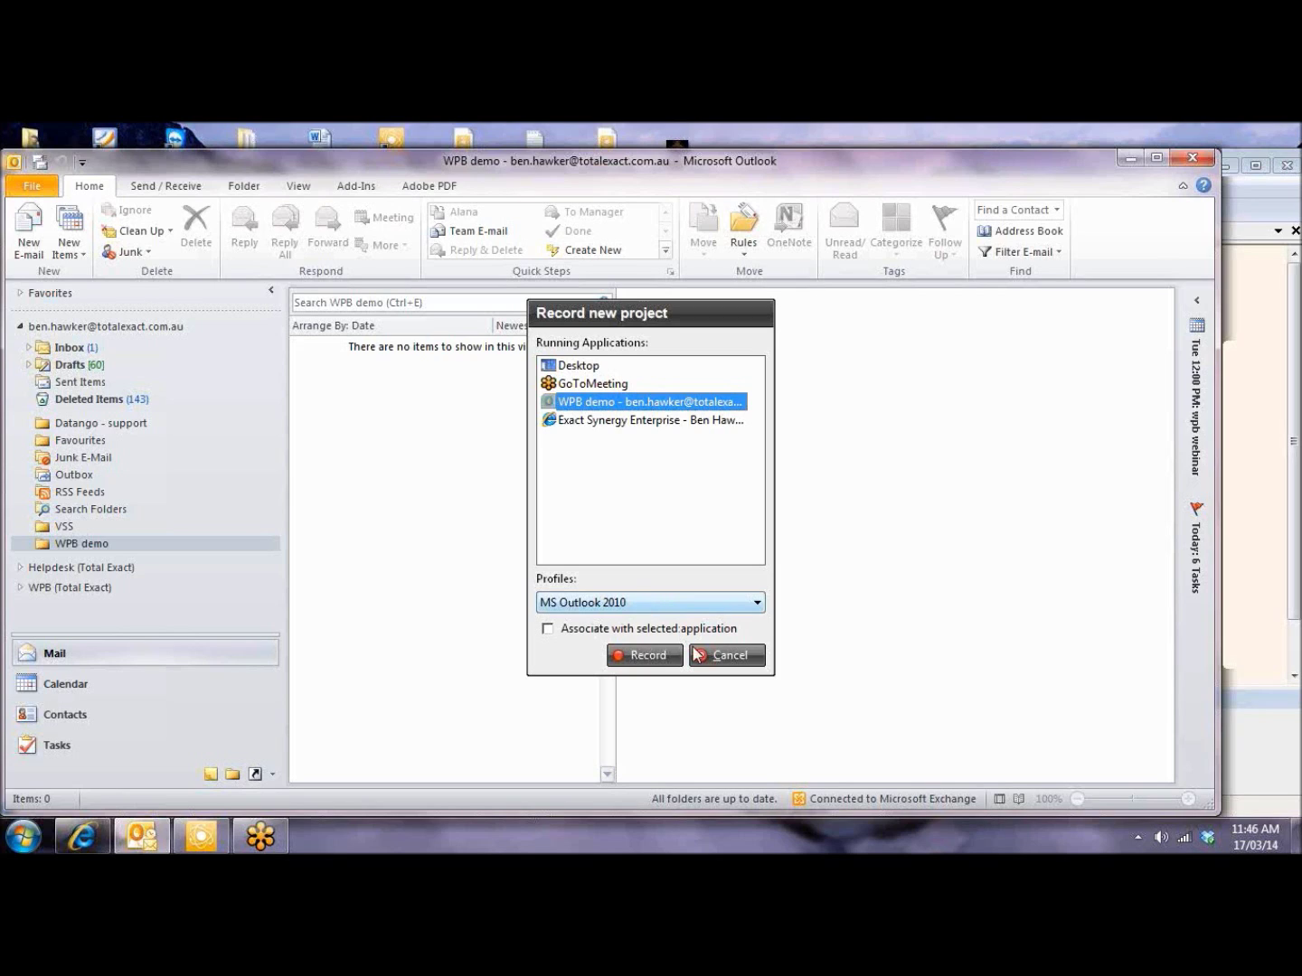
pyautogui.click(647, 660)
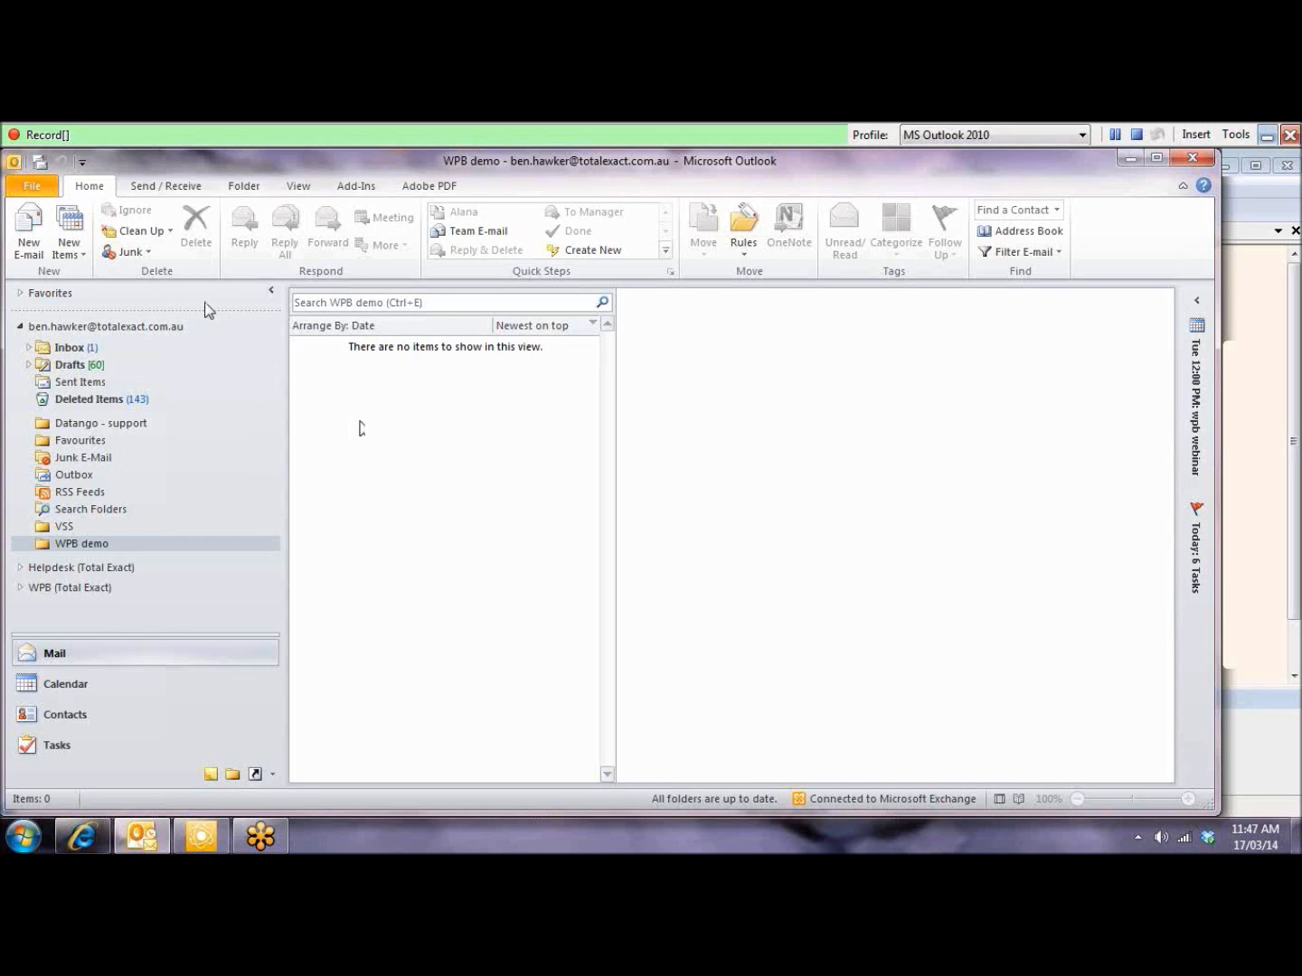
# Step: Compose a new high-importance email addressed to WPB (Total Exact), found by searching the Global Address List for "wpb"
pyautogui.click(30, 244)
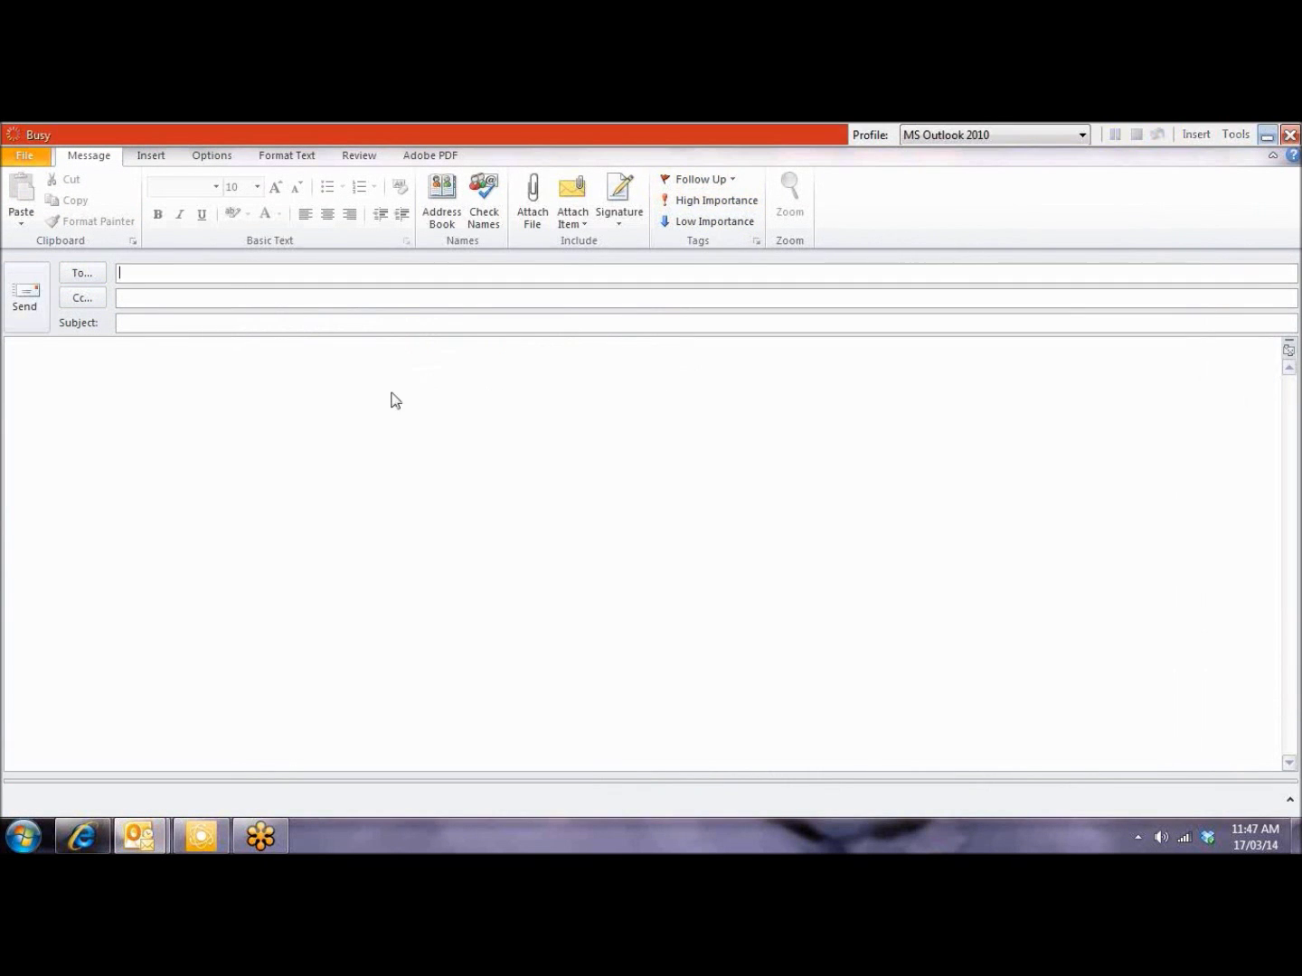
pyautogui.click(698, 202)
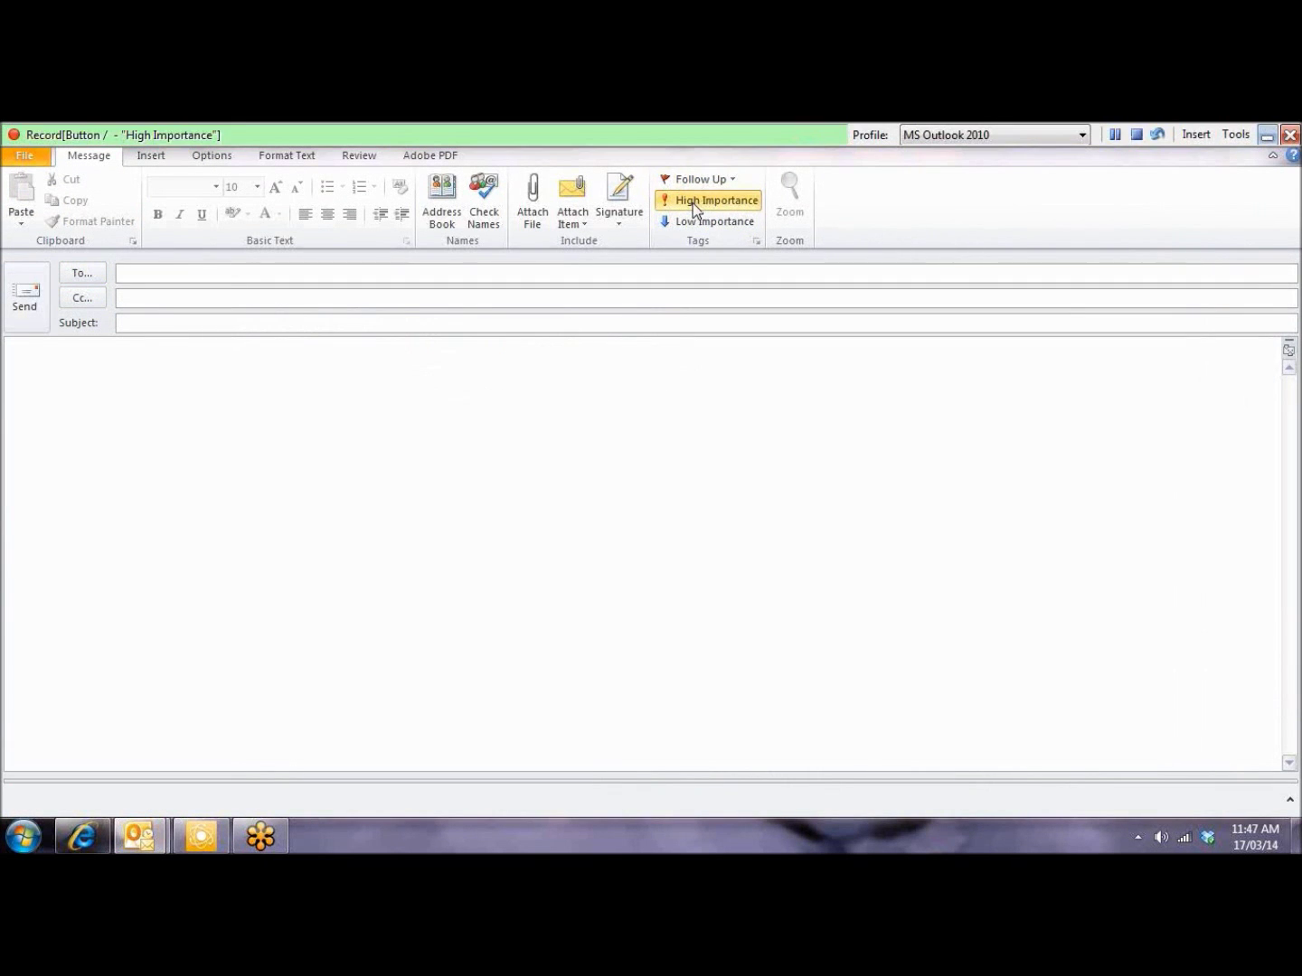
pyautogui.click(78, 280)
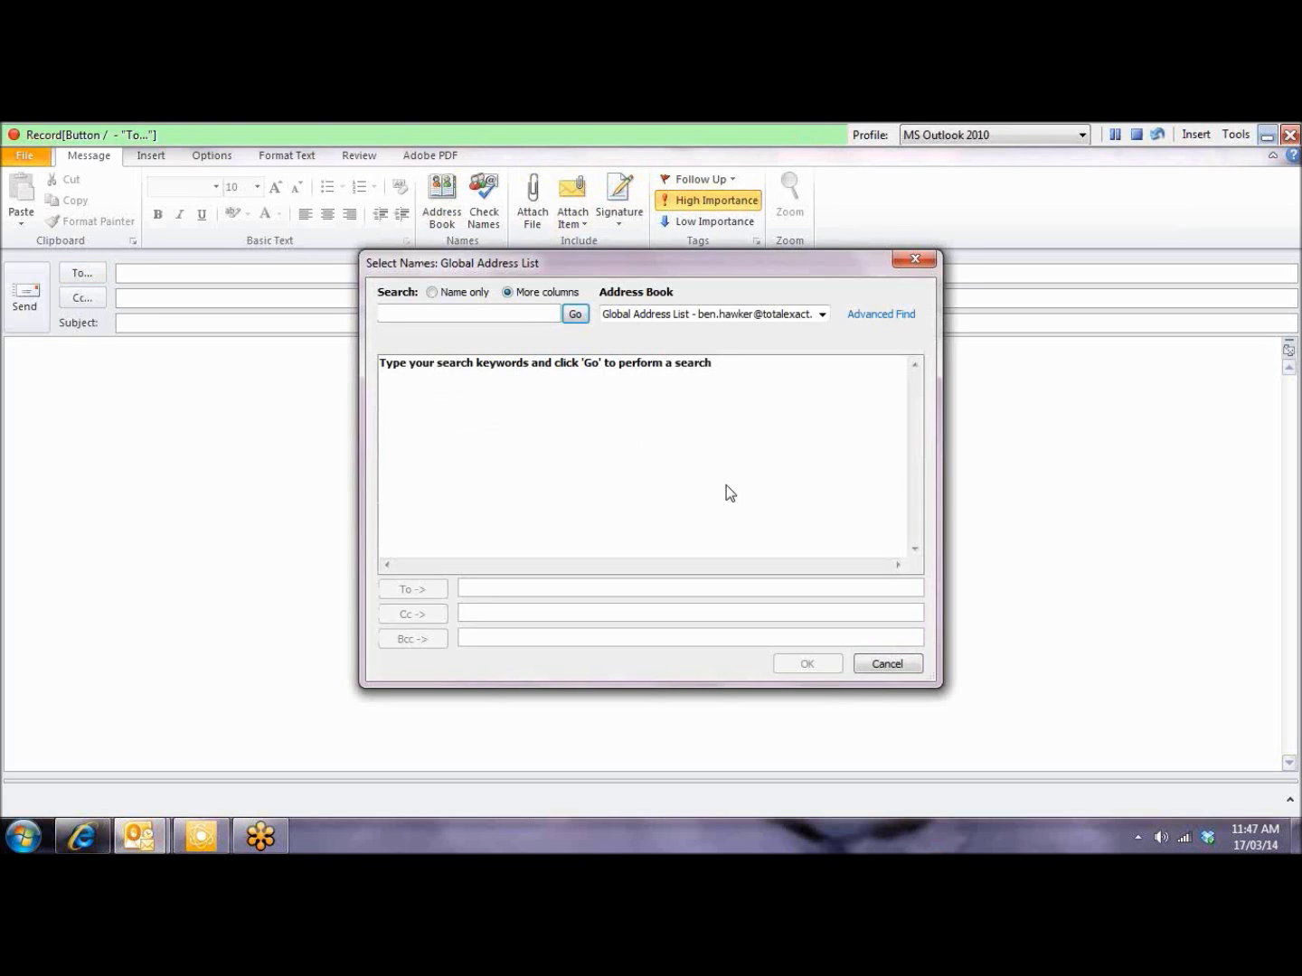
pyautogui.write('wpb')
pyautogui.click(575, 316)
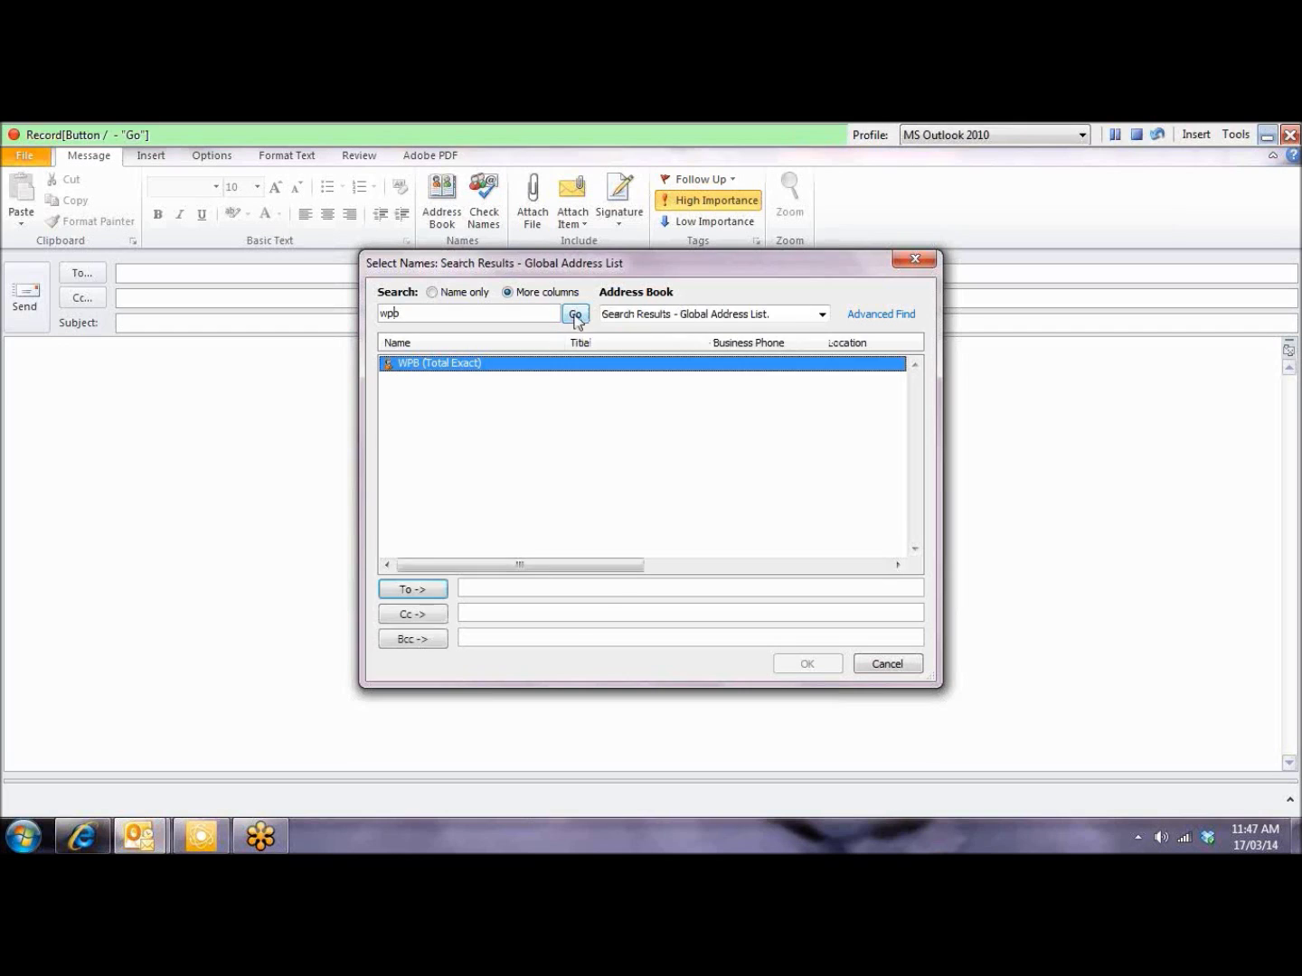
pyautogui.click(411, 589)
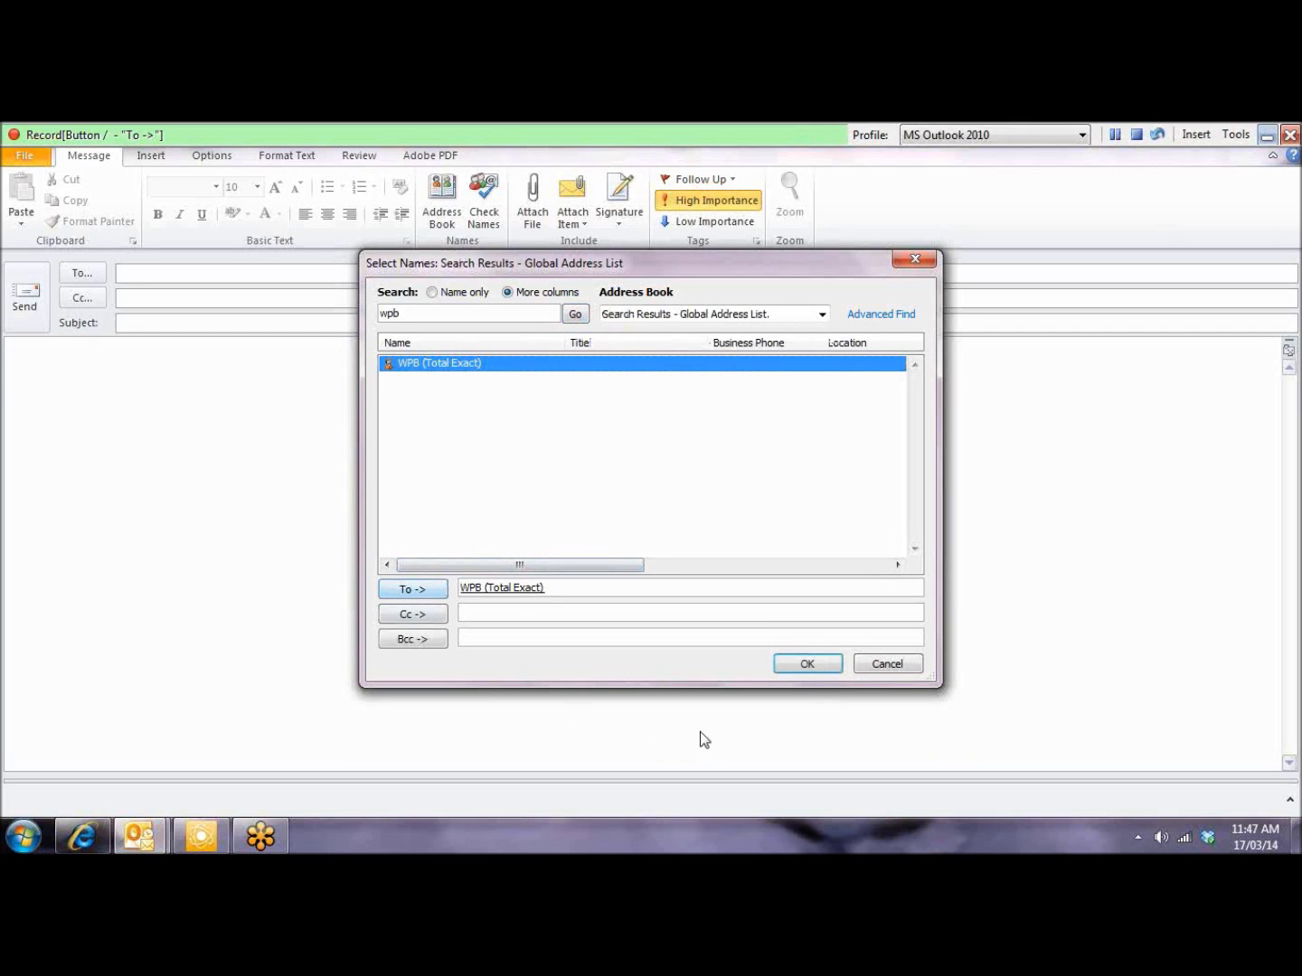
pyautogui.click(410, 615)
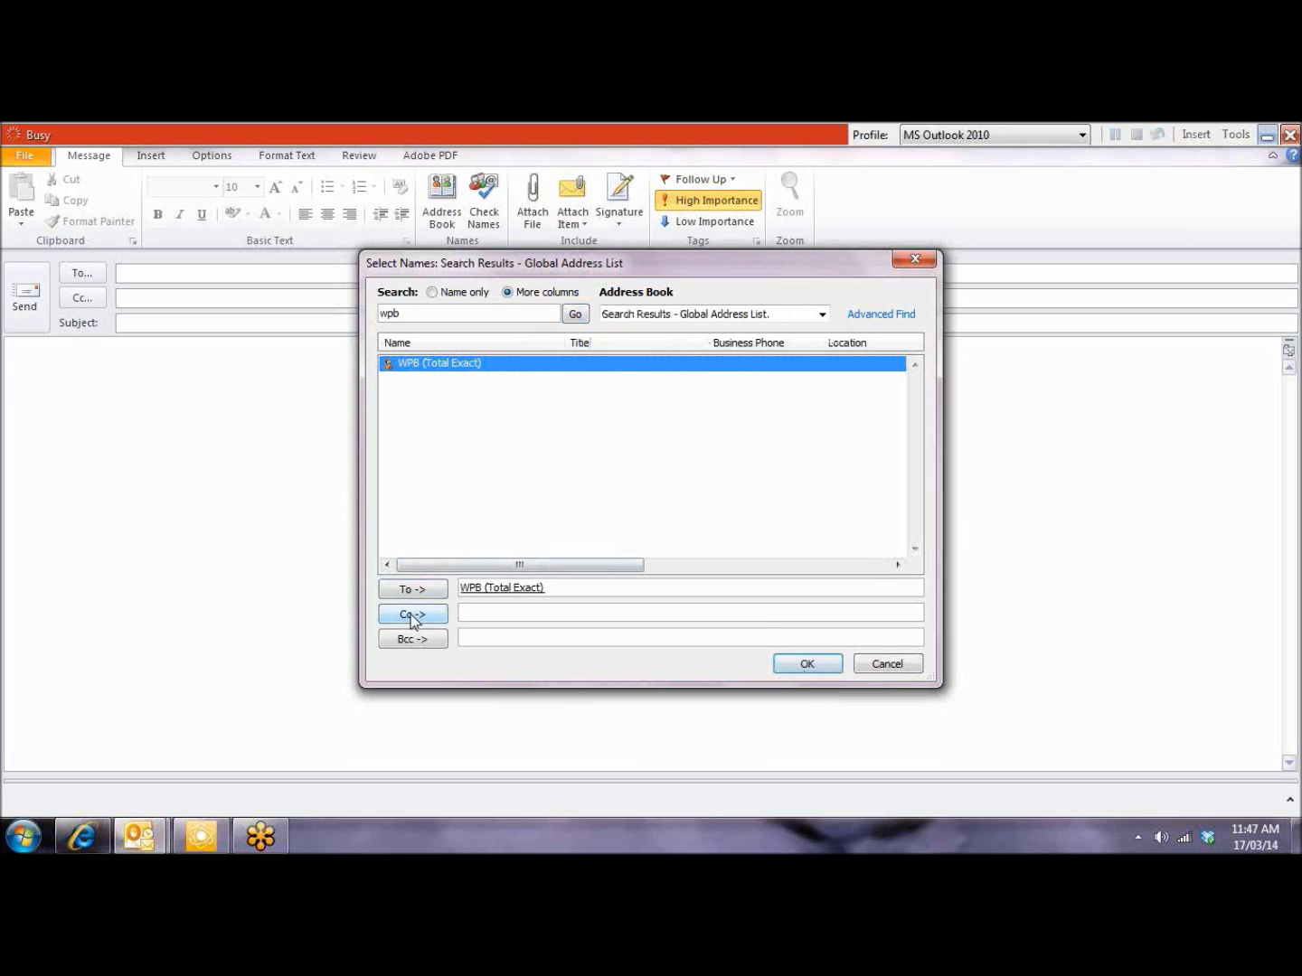
pyautogui.click(807, 666)
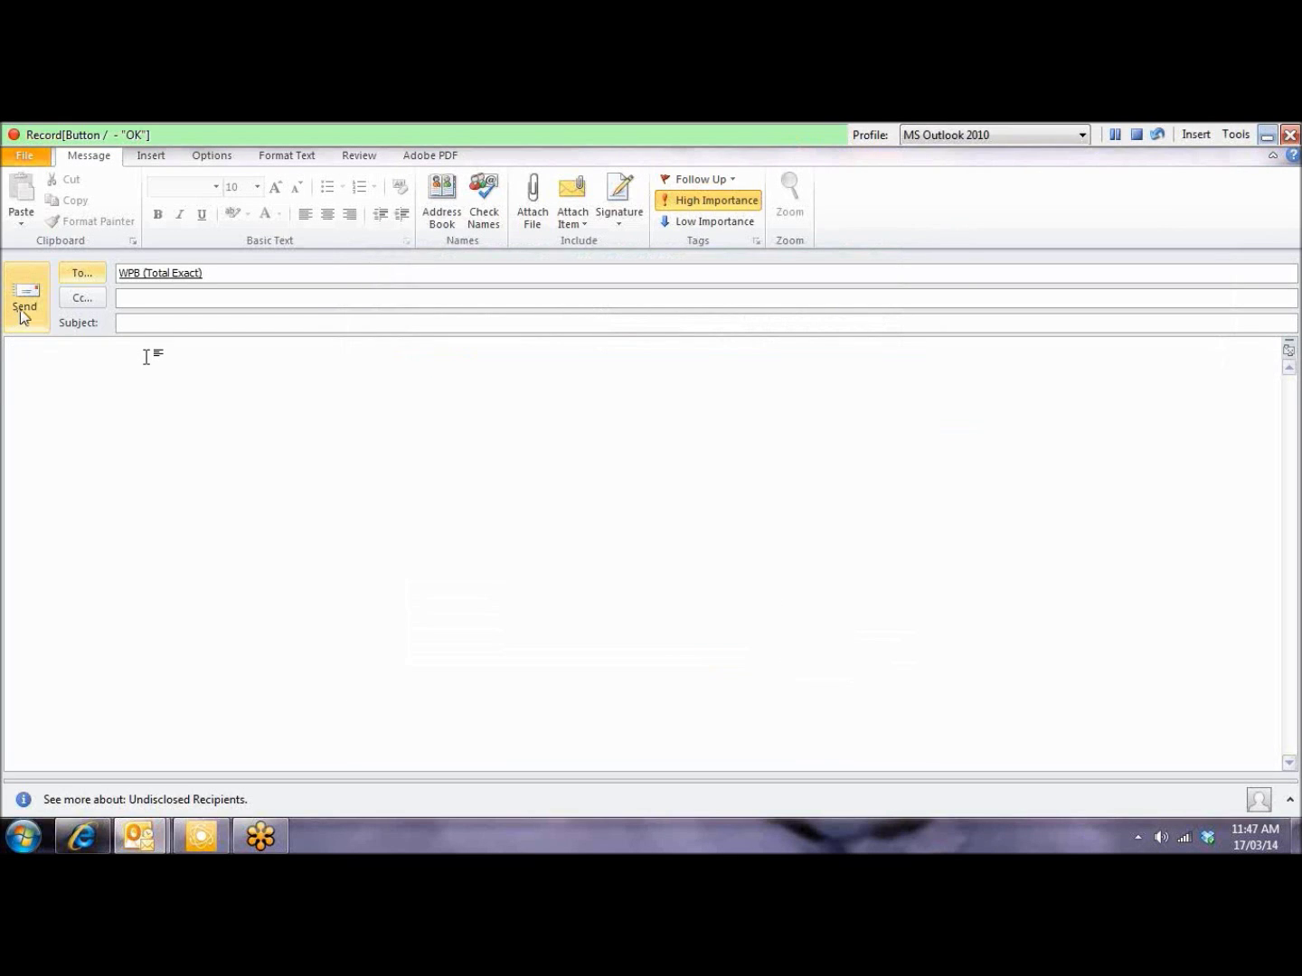
# Step: Send the email without a subject and stop the recording
pyautogui.click(463, 584)
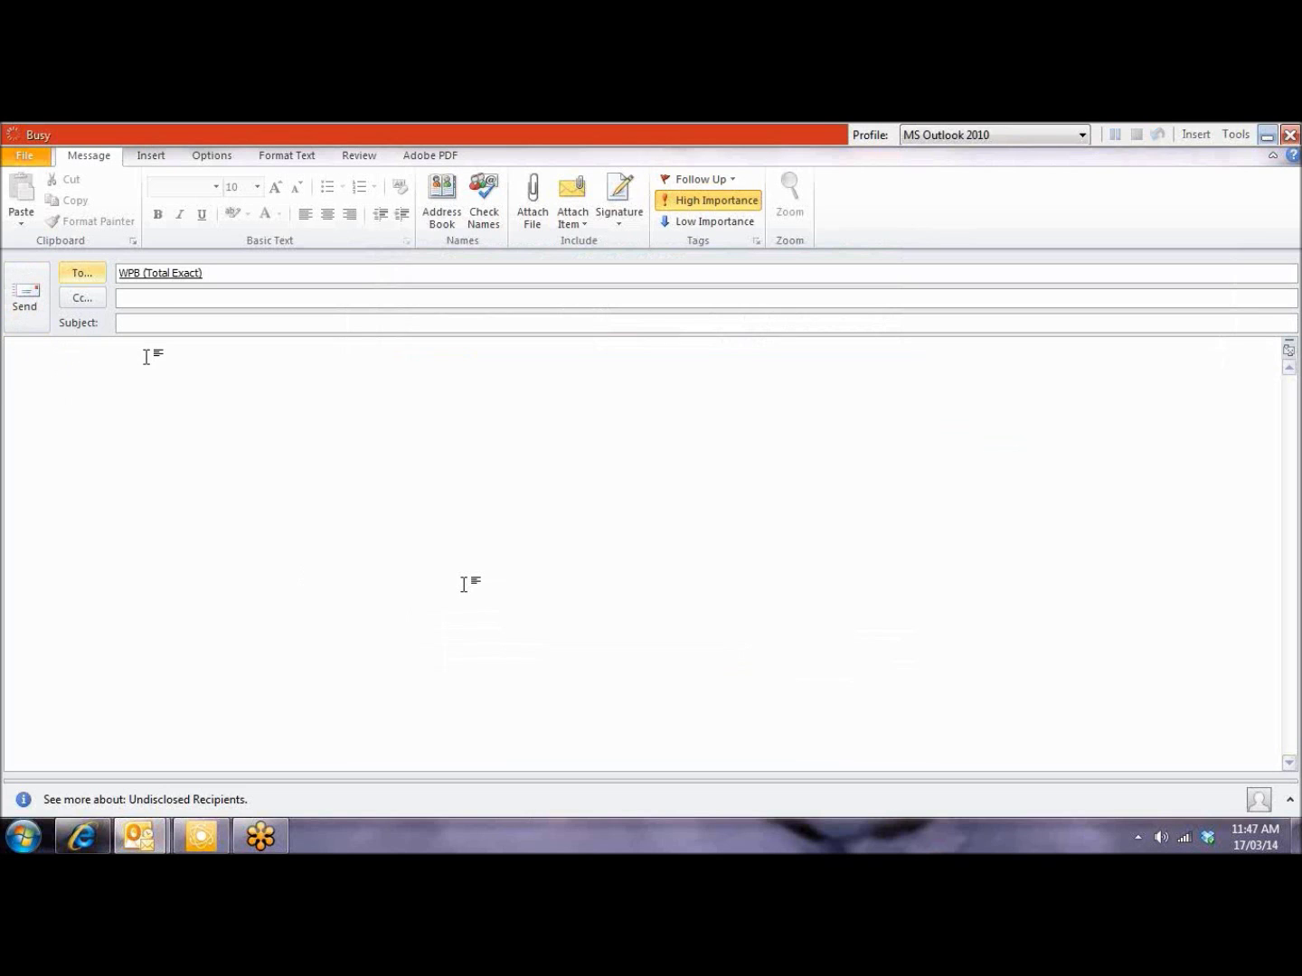
pyautogui.click(24, 294)
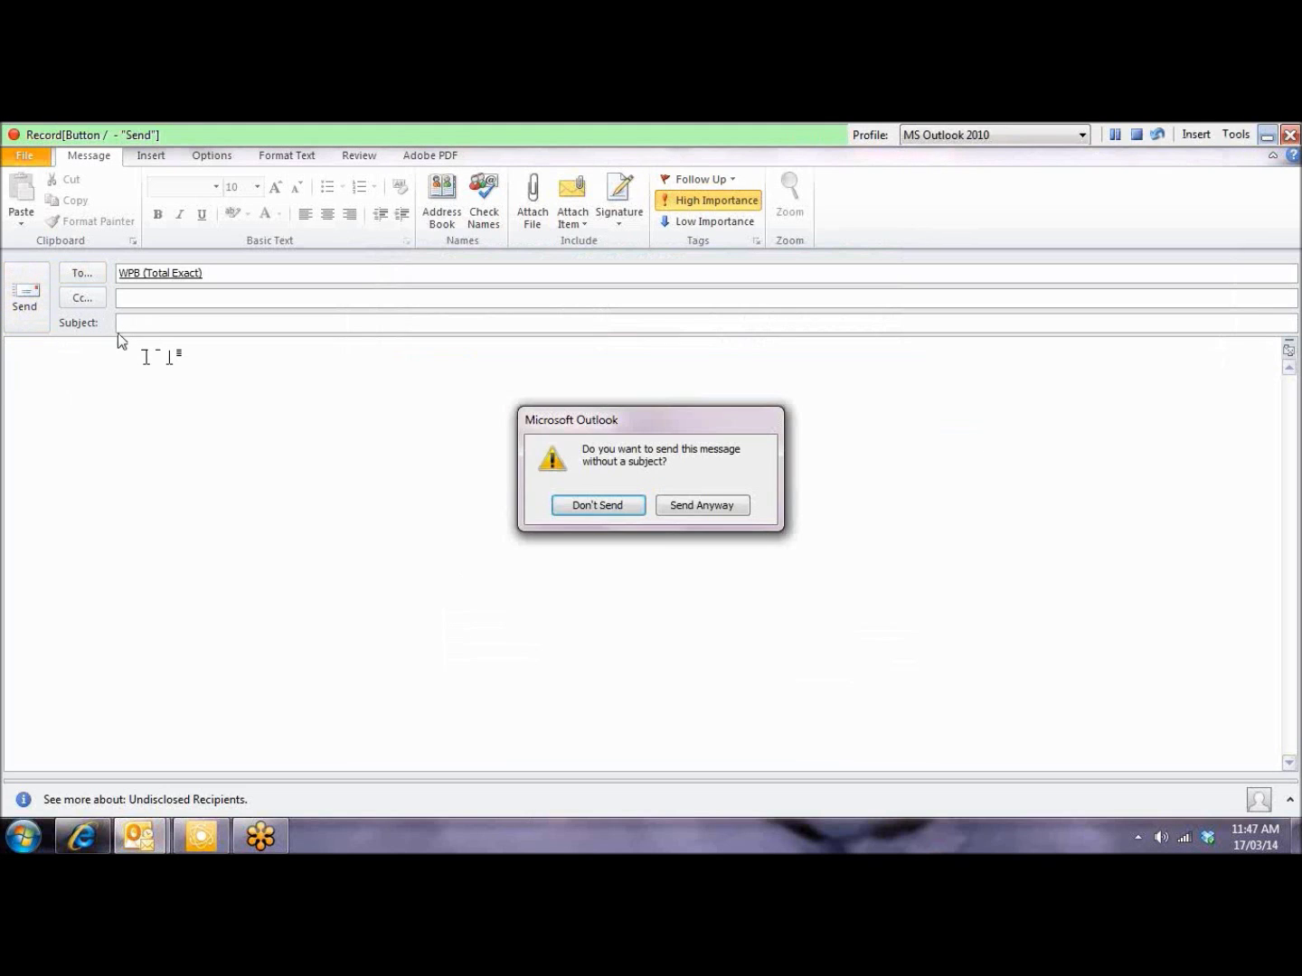
pyautogui.click(724, 512)
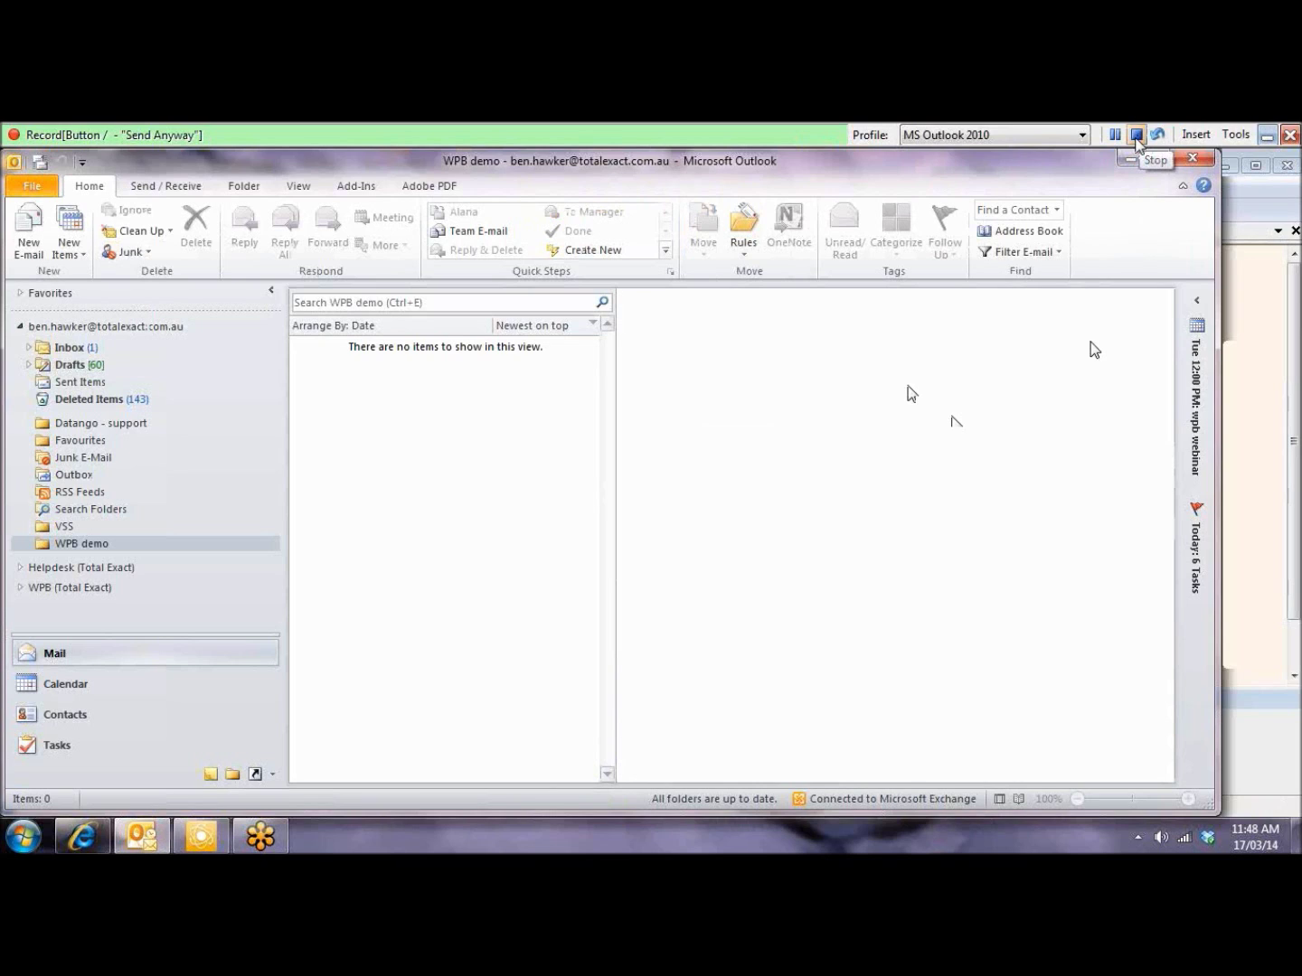
pyautogui.click(1135, 134)
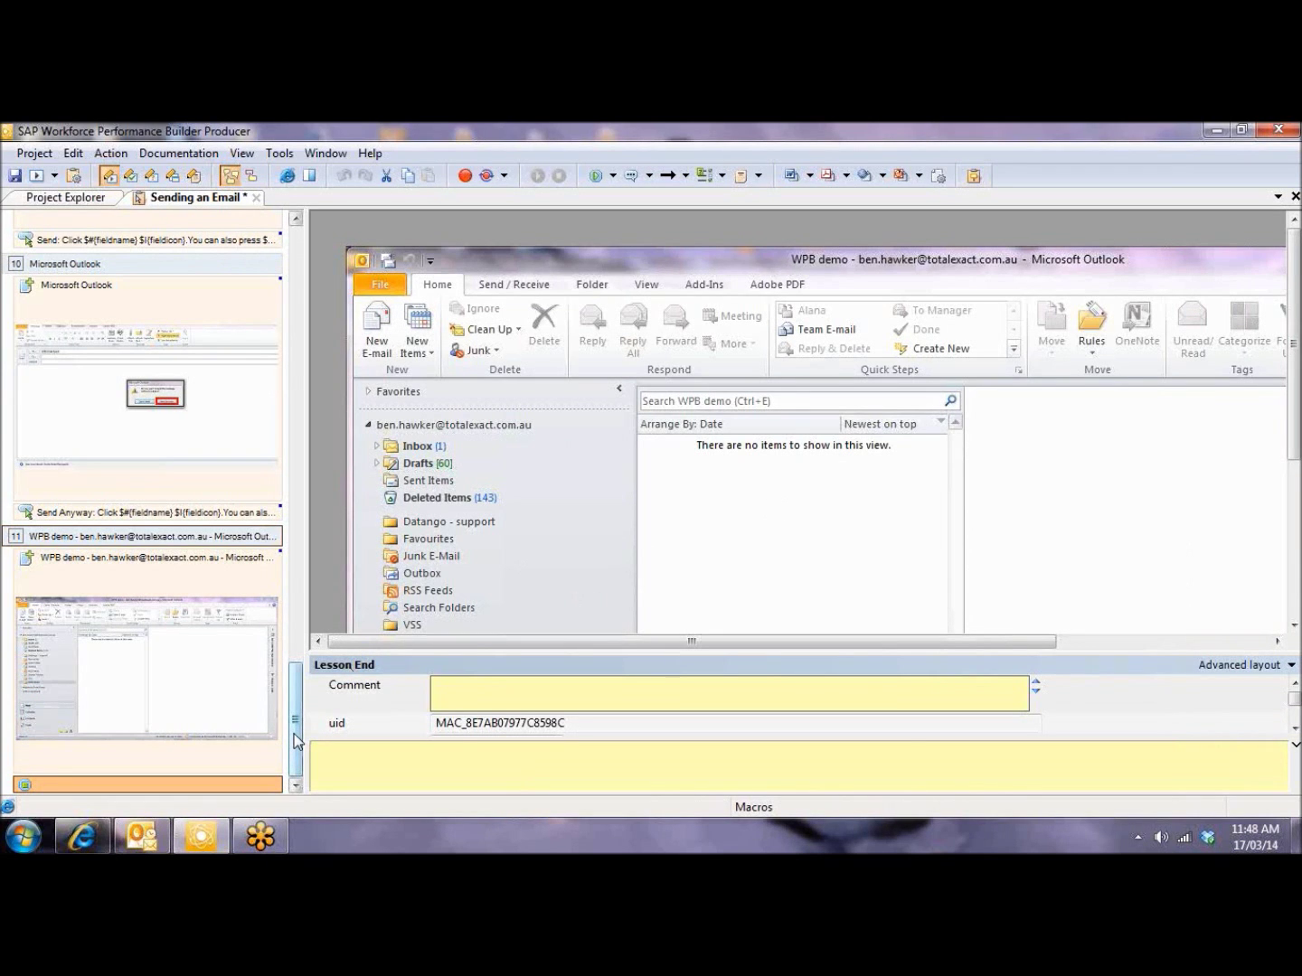
# Step: Examine the properties of the first Outlook page and its New E-mail click action in an enlarged properties area
pyautogui.moveTo(296, 741); pyautogui.dragTo(295, 286)
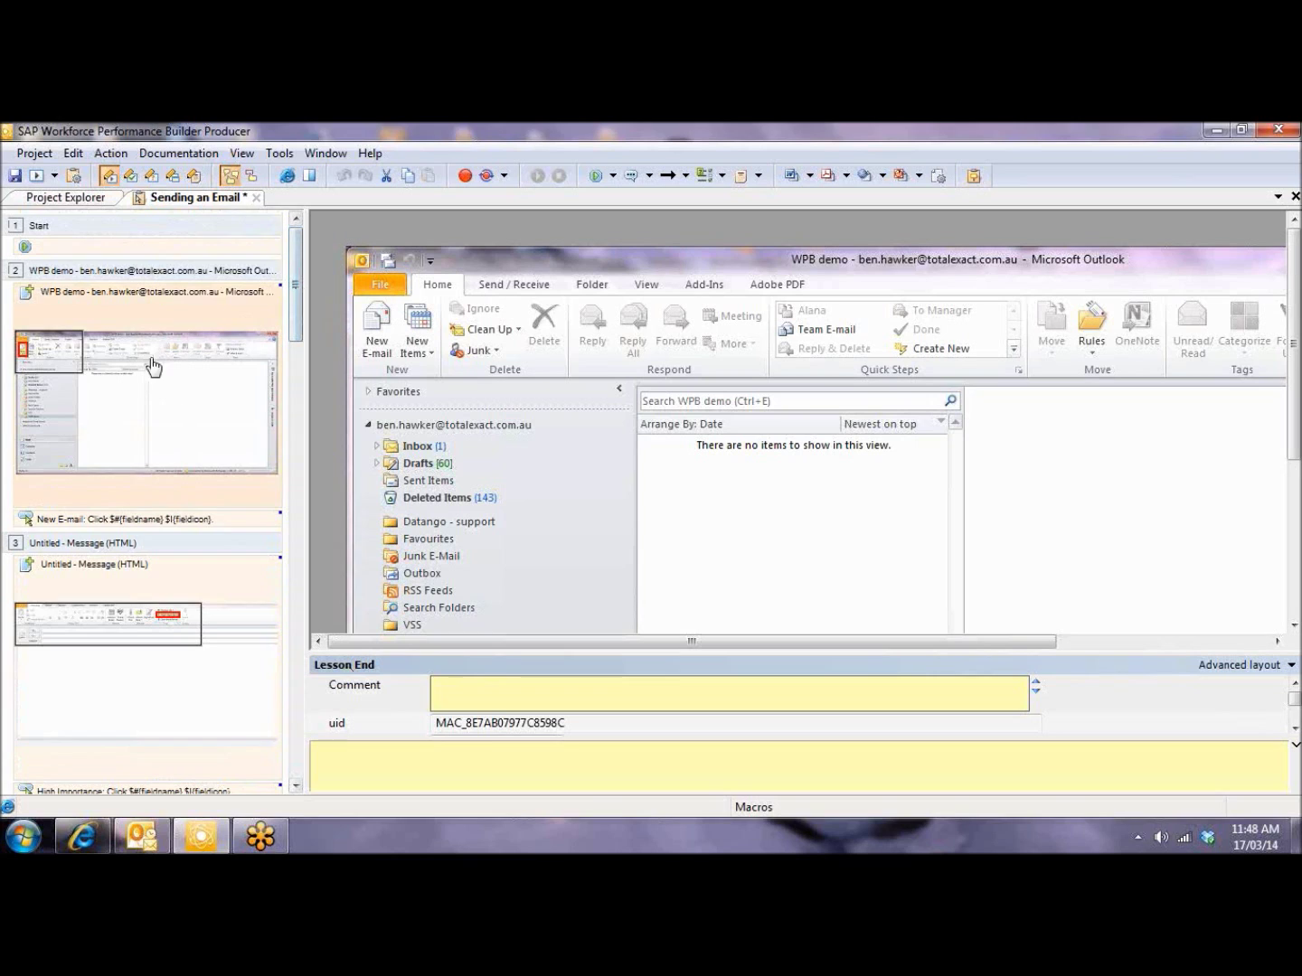
pyautogui.click(157, 395)
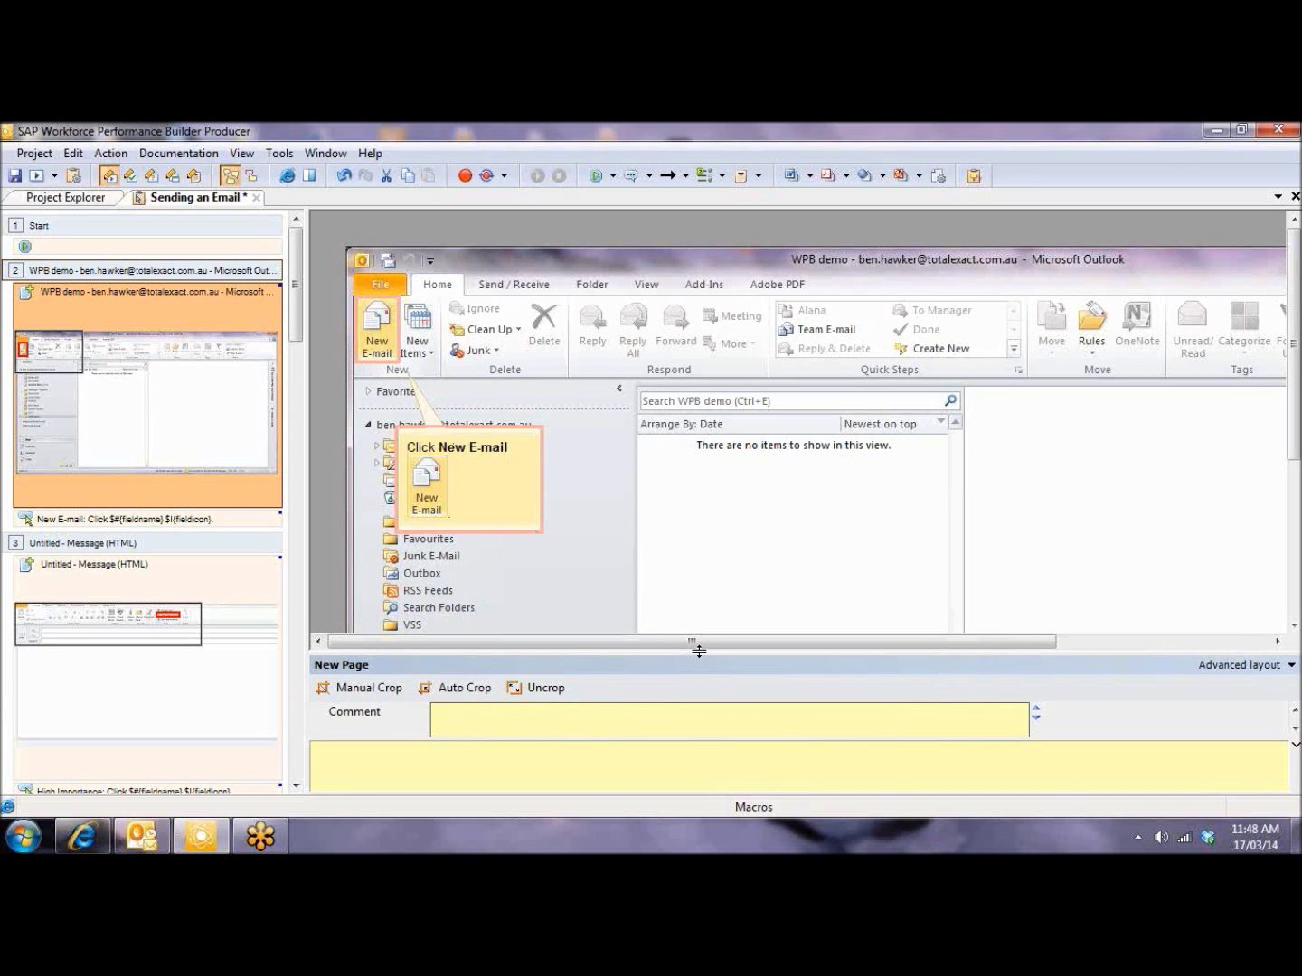
pyautogui.moveTo(696, 646); pyautogui.dragTo(670, 444)
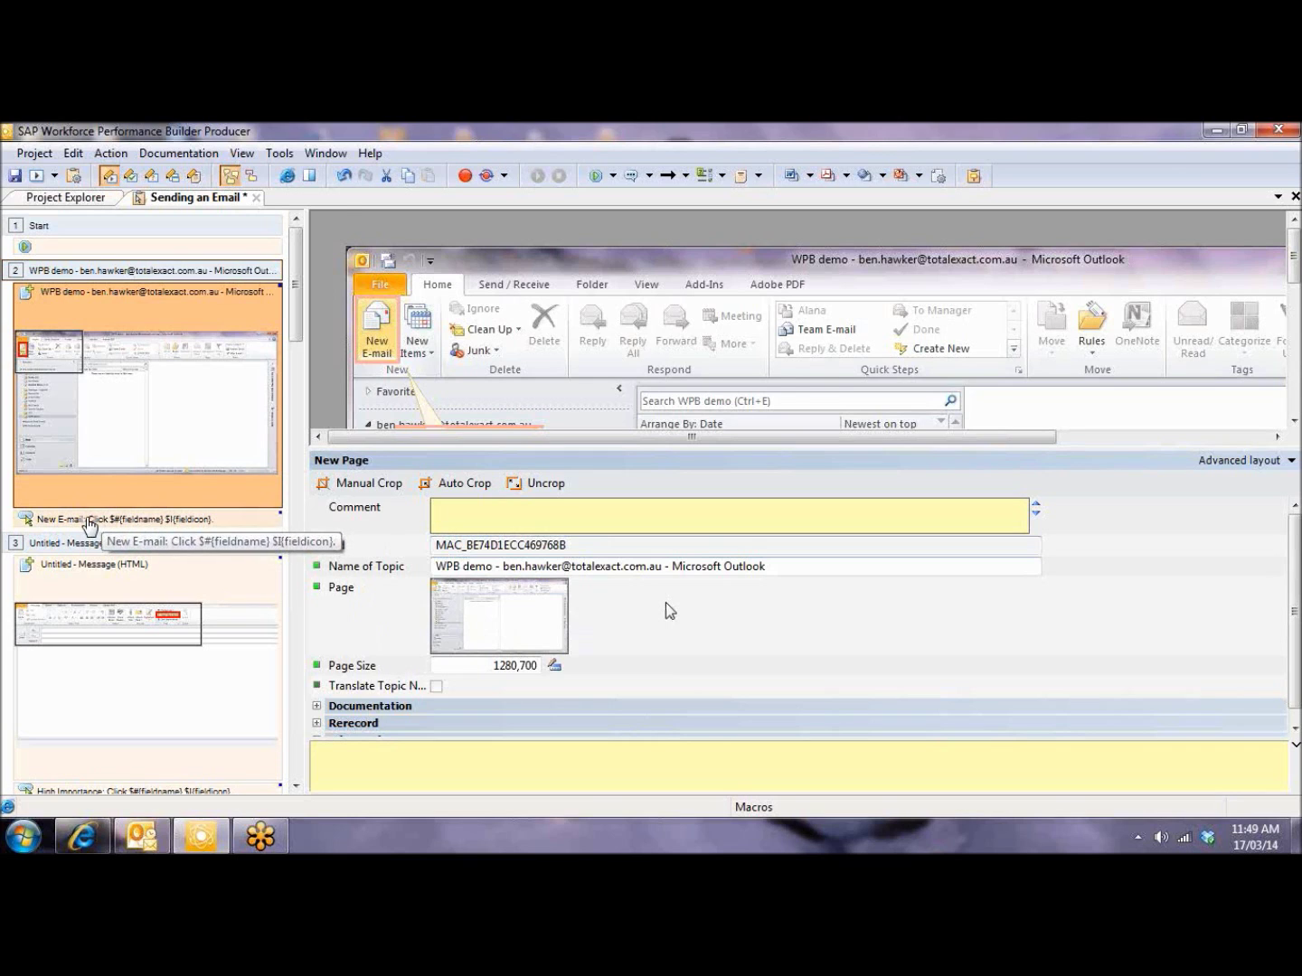
pyautogui.click(91, 522)
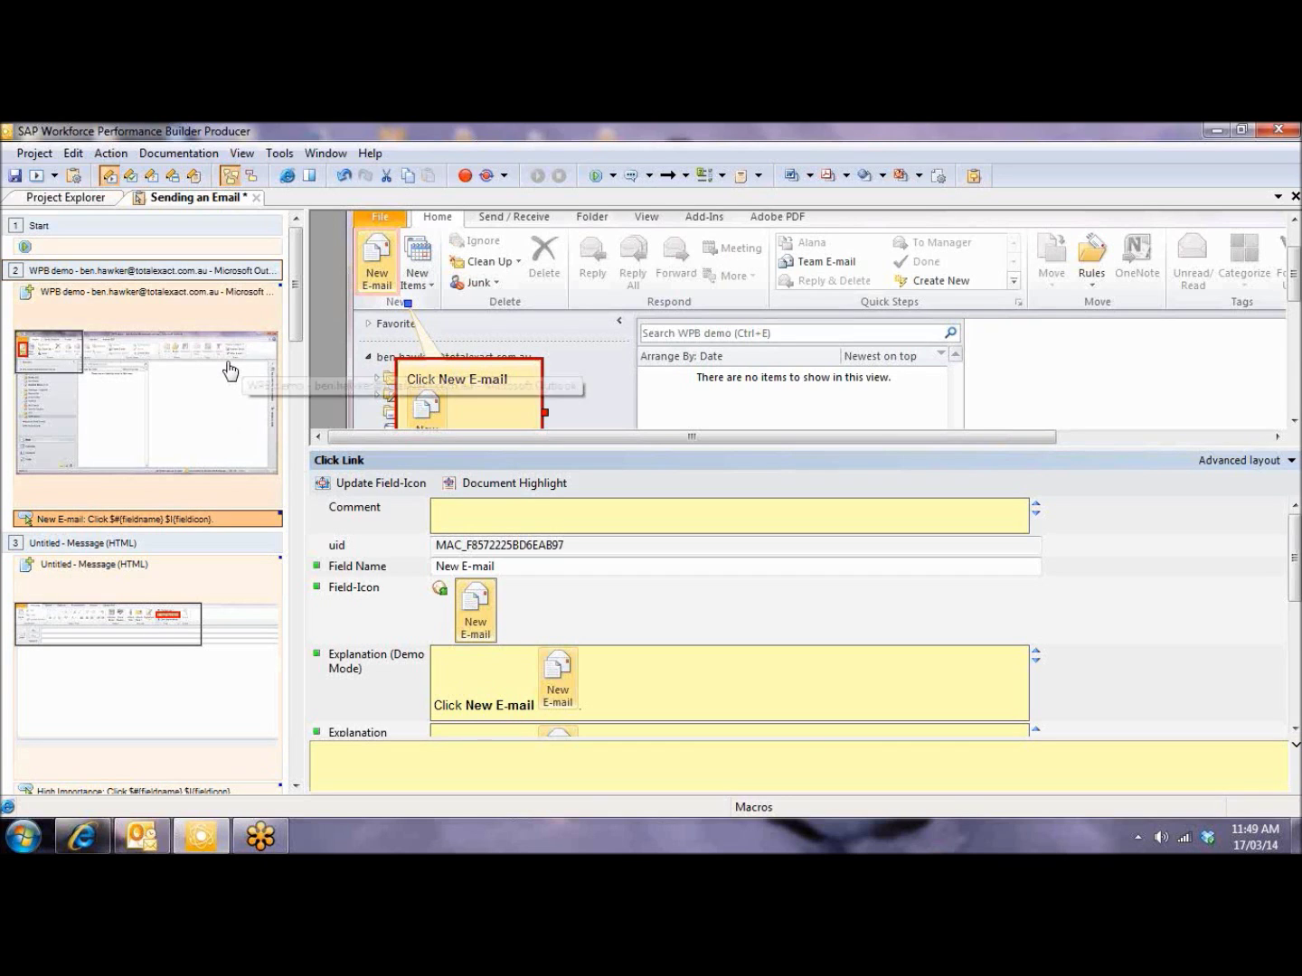
# Step: Review the available playback modes and the document types offered for each documentation output format
pyautogui.click(54, 175)
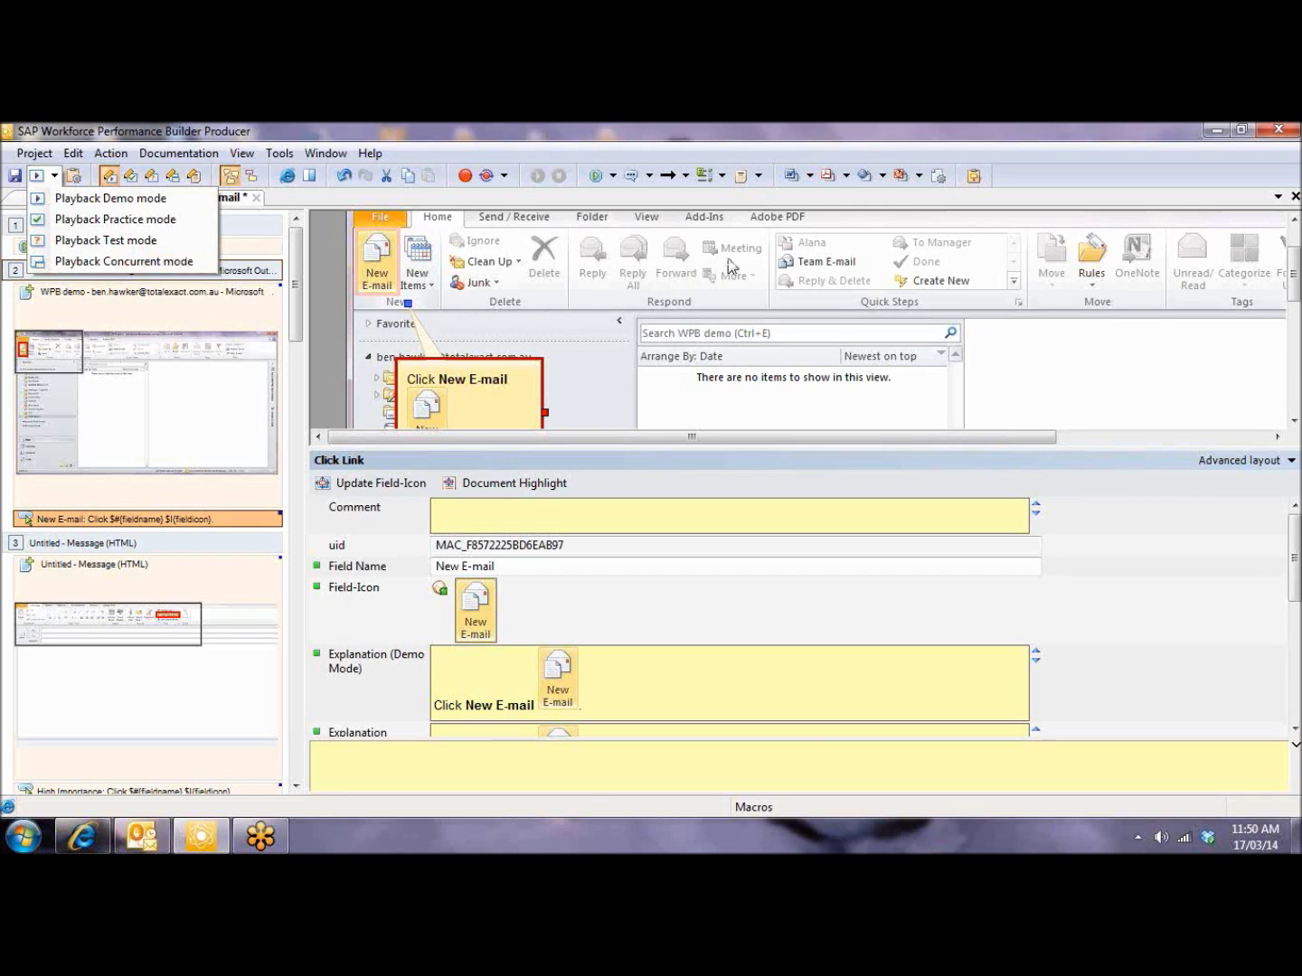
pyautogui.click(810, 177)
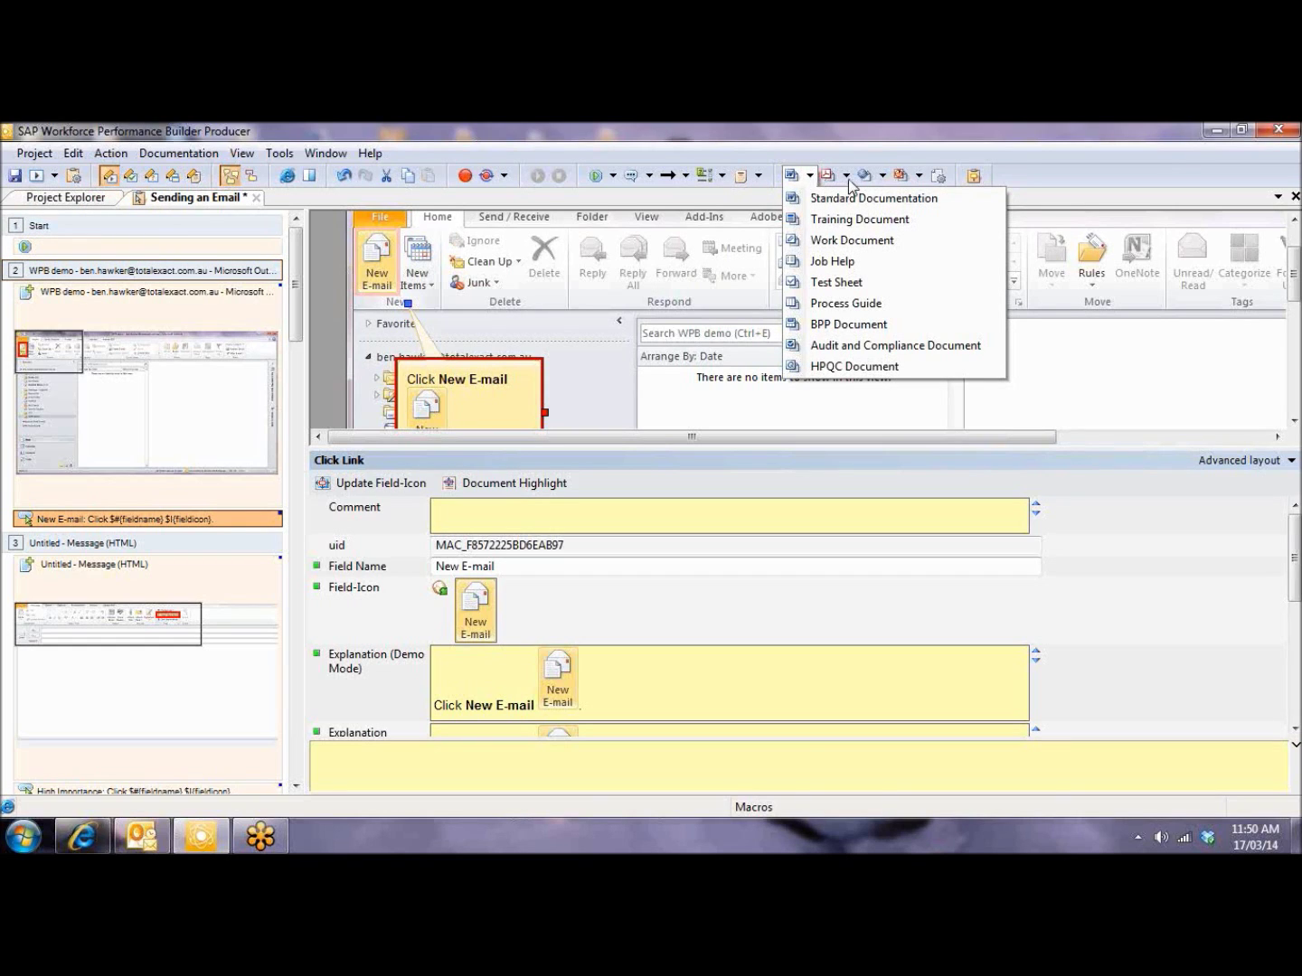
pyautogui.click(847, 177)
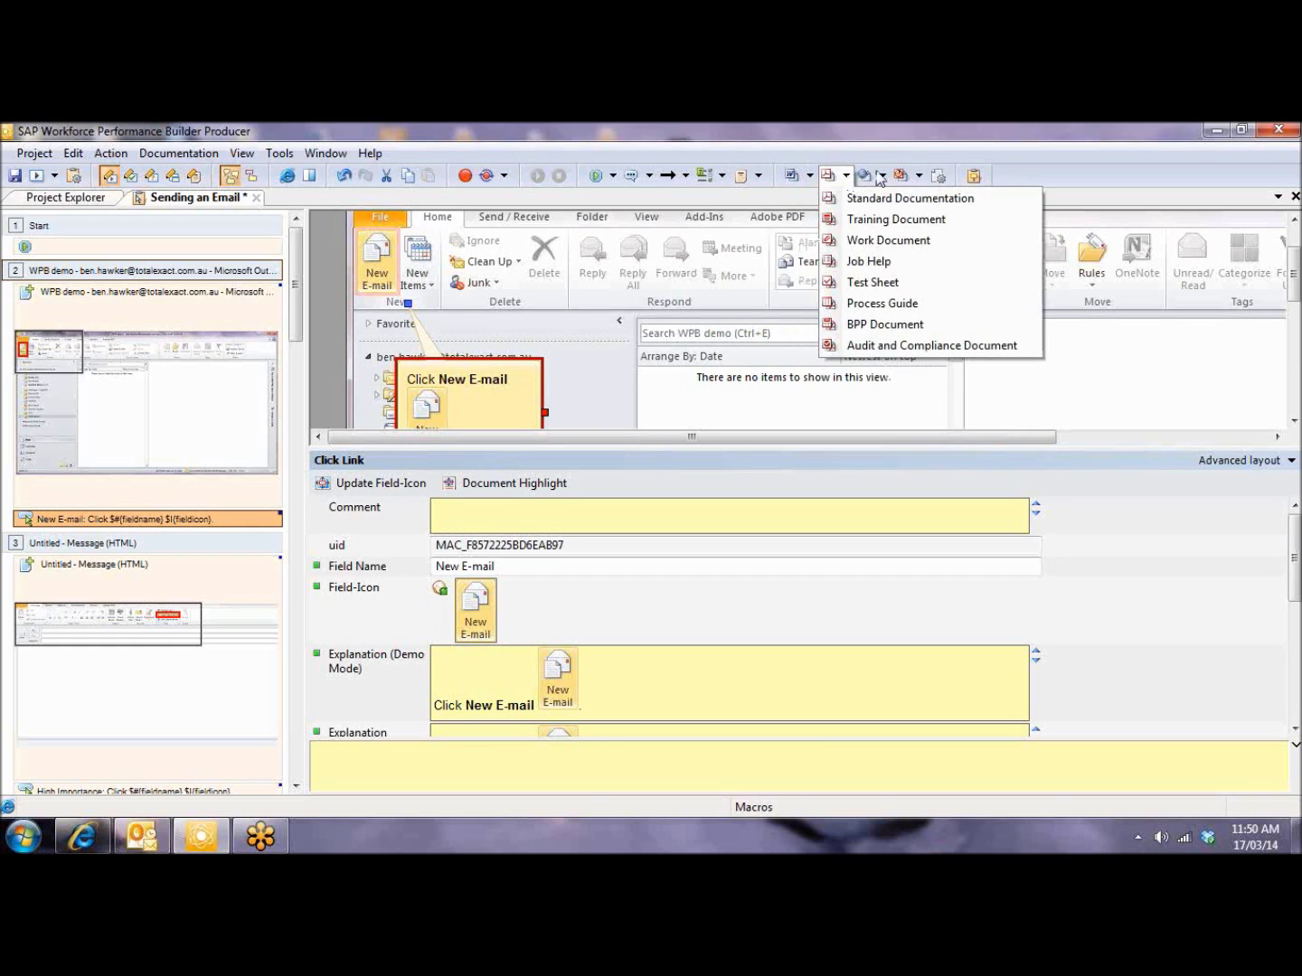
pyautogui.click(883, 177)
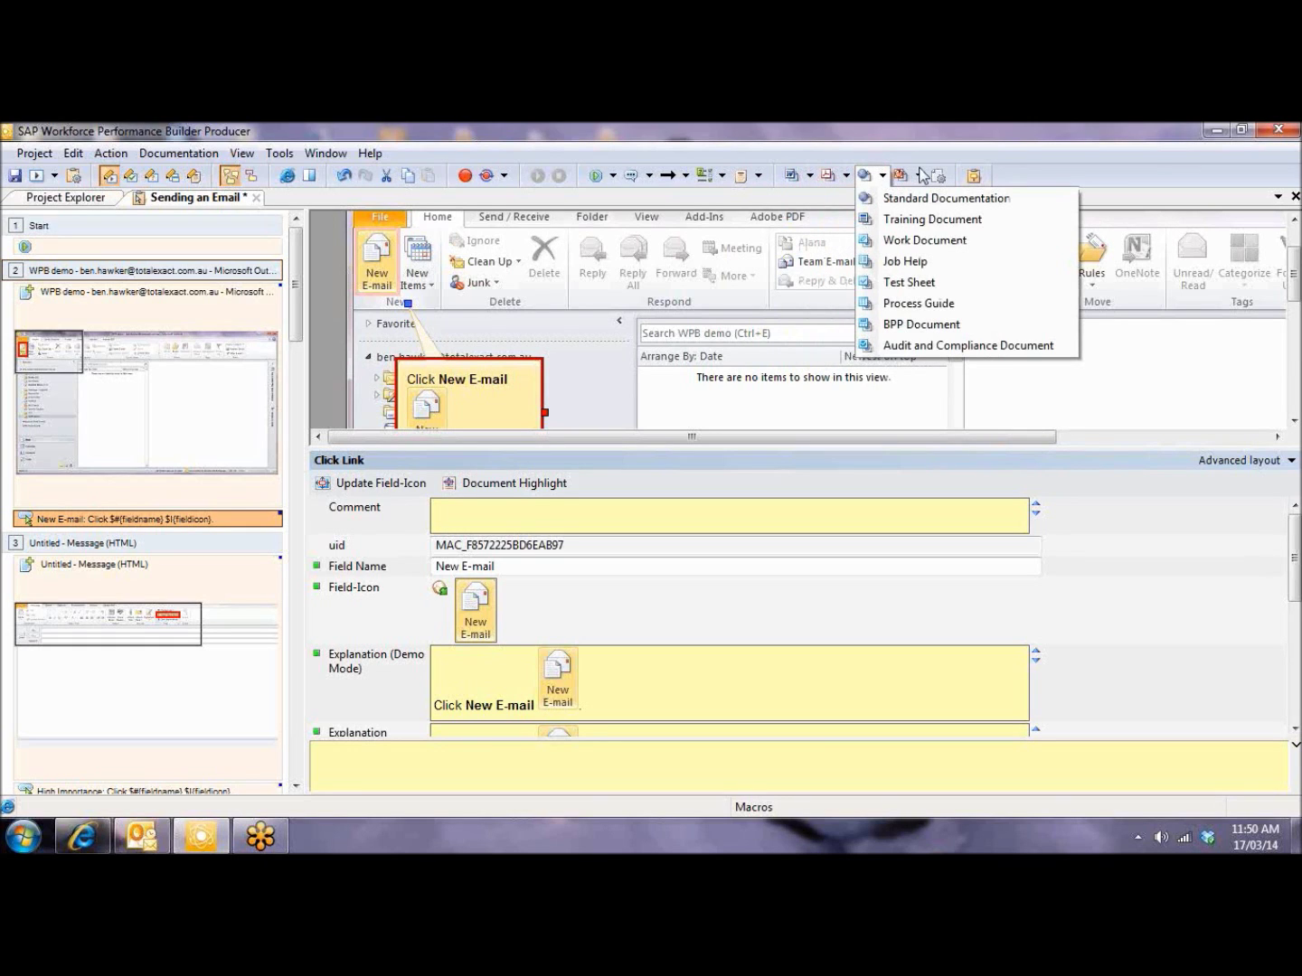
pyautogui.click(919, 176)
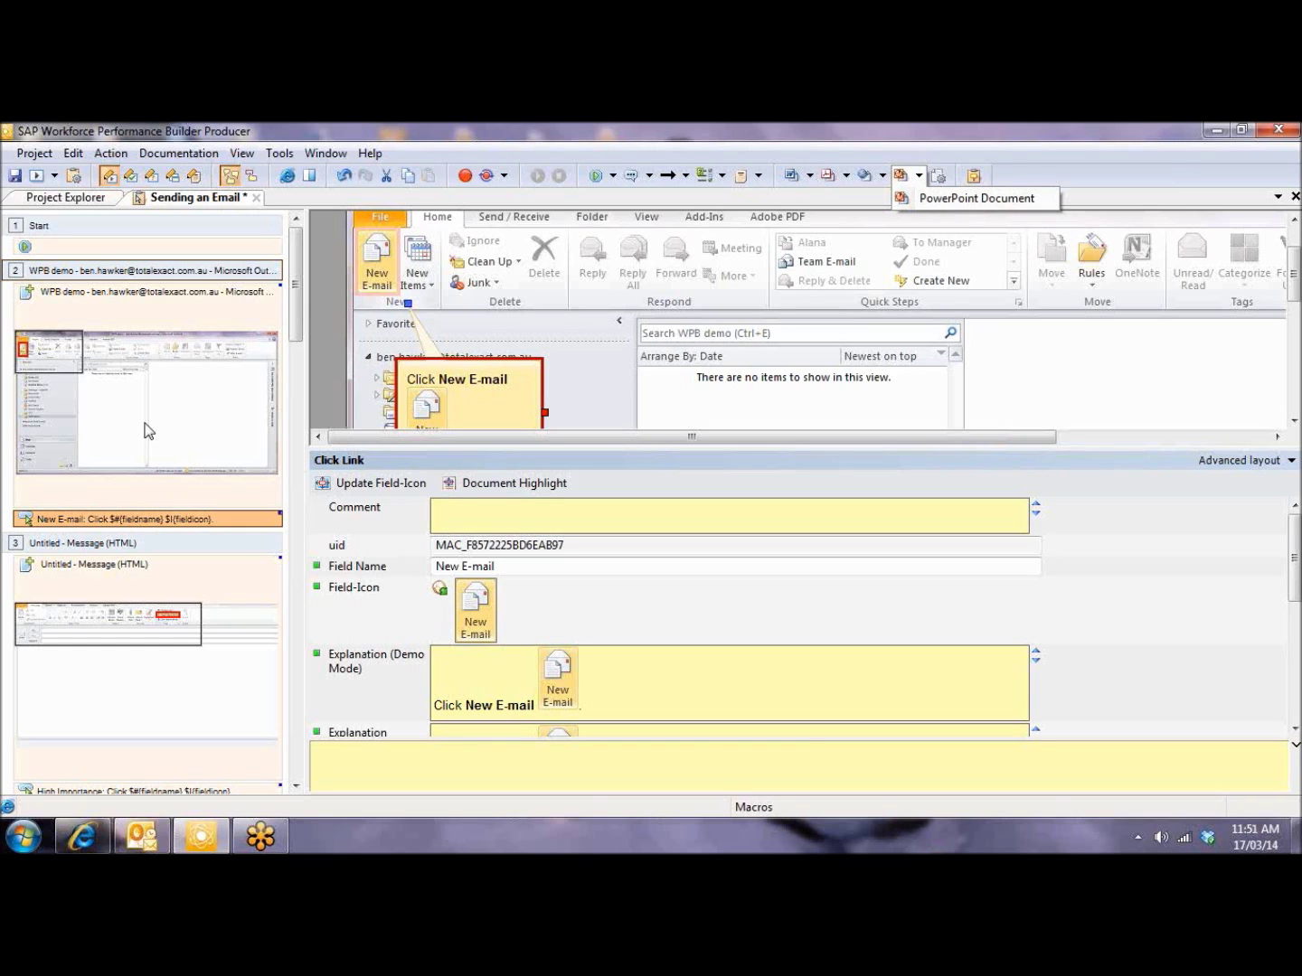
pyautogui.click(477, 445)
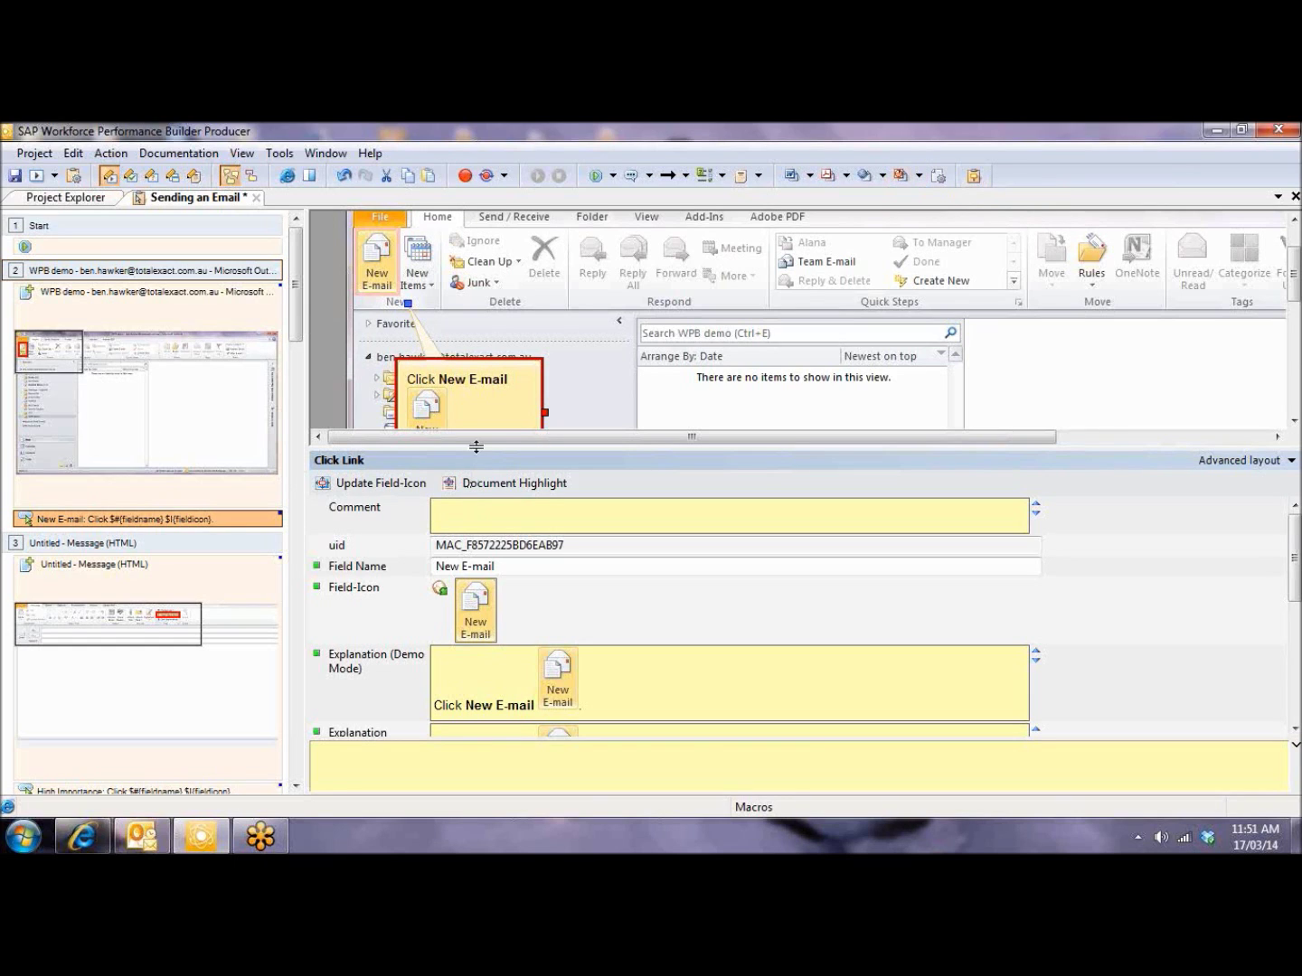
# Step: Extend the New E-mail bubble text with "This is to launch a new screen from which a new email will be generated." and enlarge its editor
pyautogui.moveTo(475, 446); pyautogui.dragTo(488, 600)
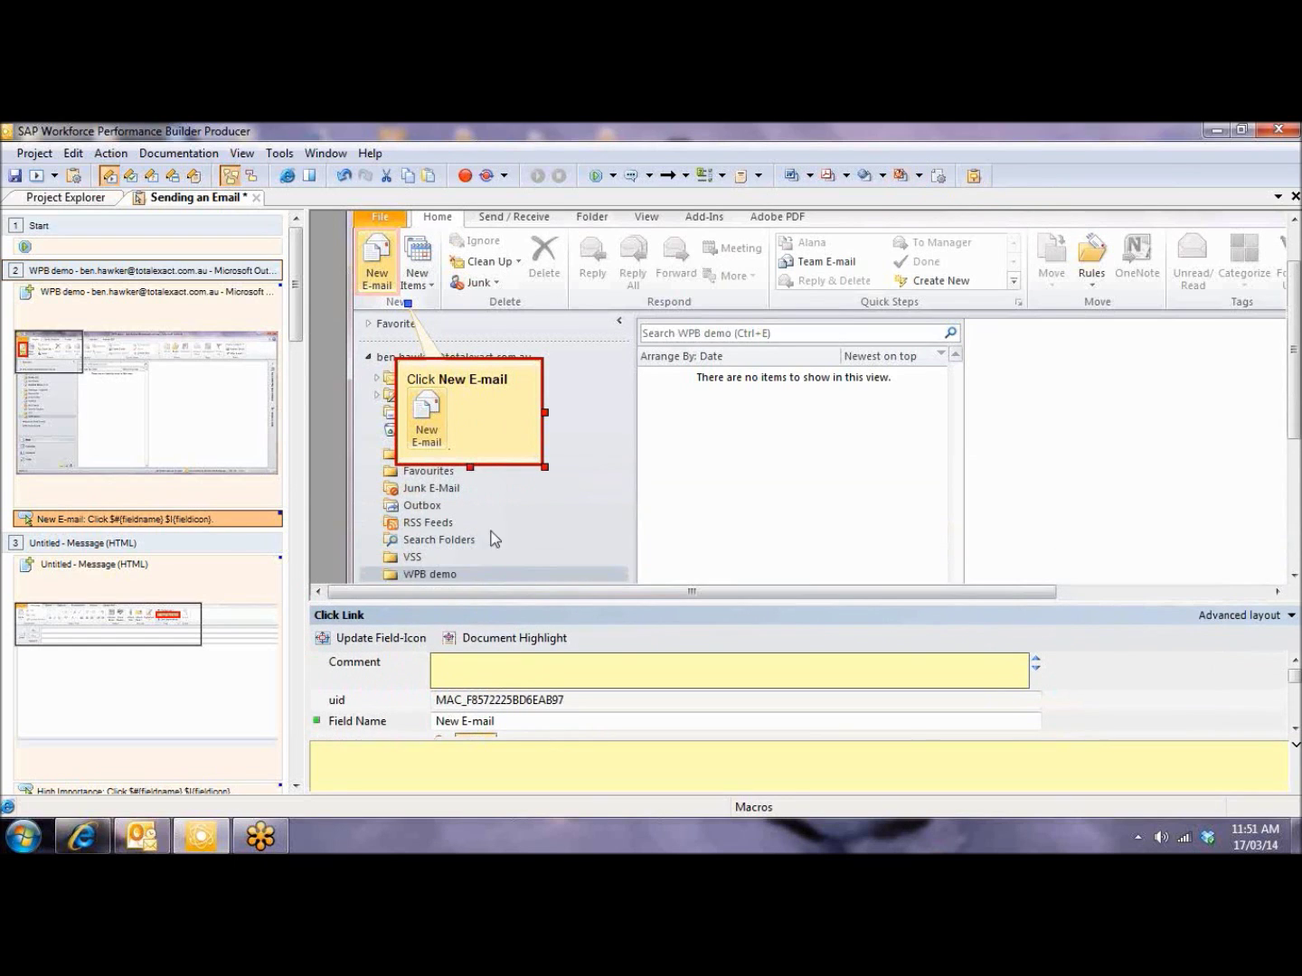
pyautogui.doubleClick(489, 449)
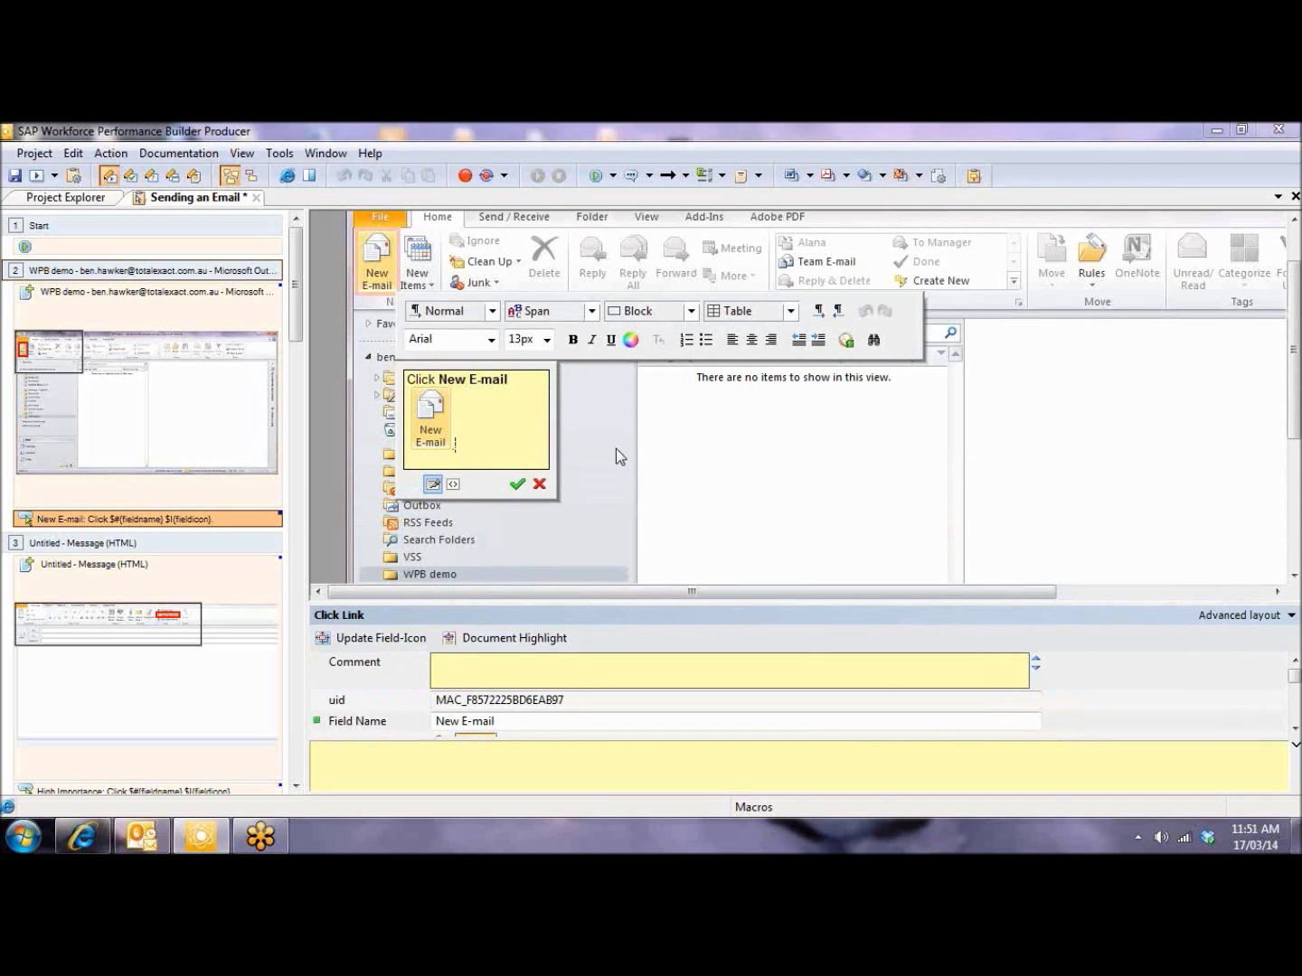
pyautogui.write('. This is to launch a new s')
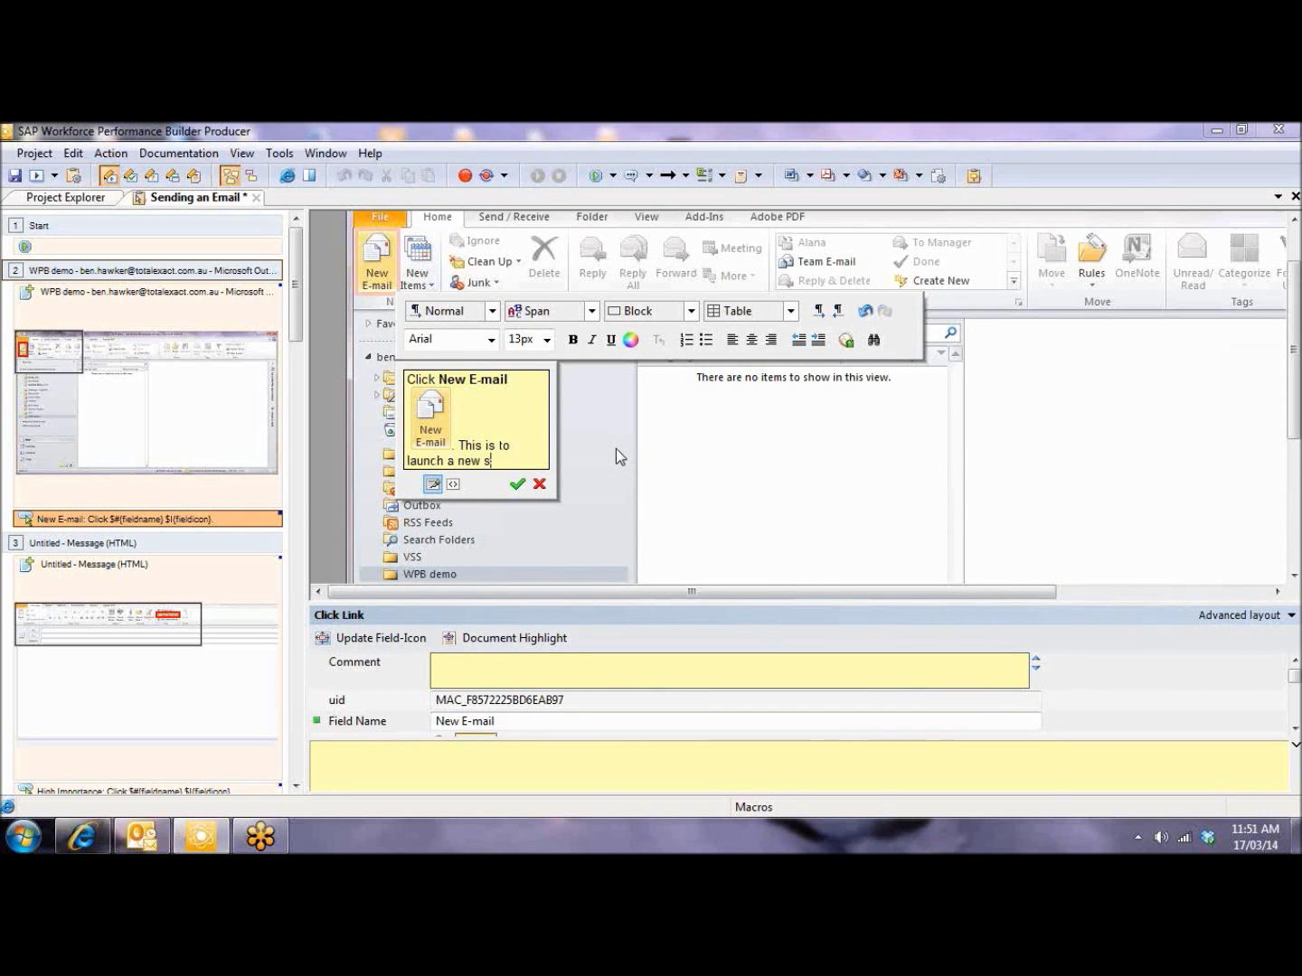
pyautogui.write('creen from which a')
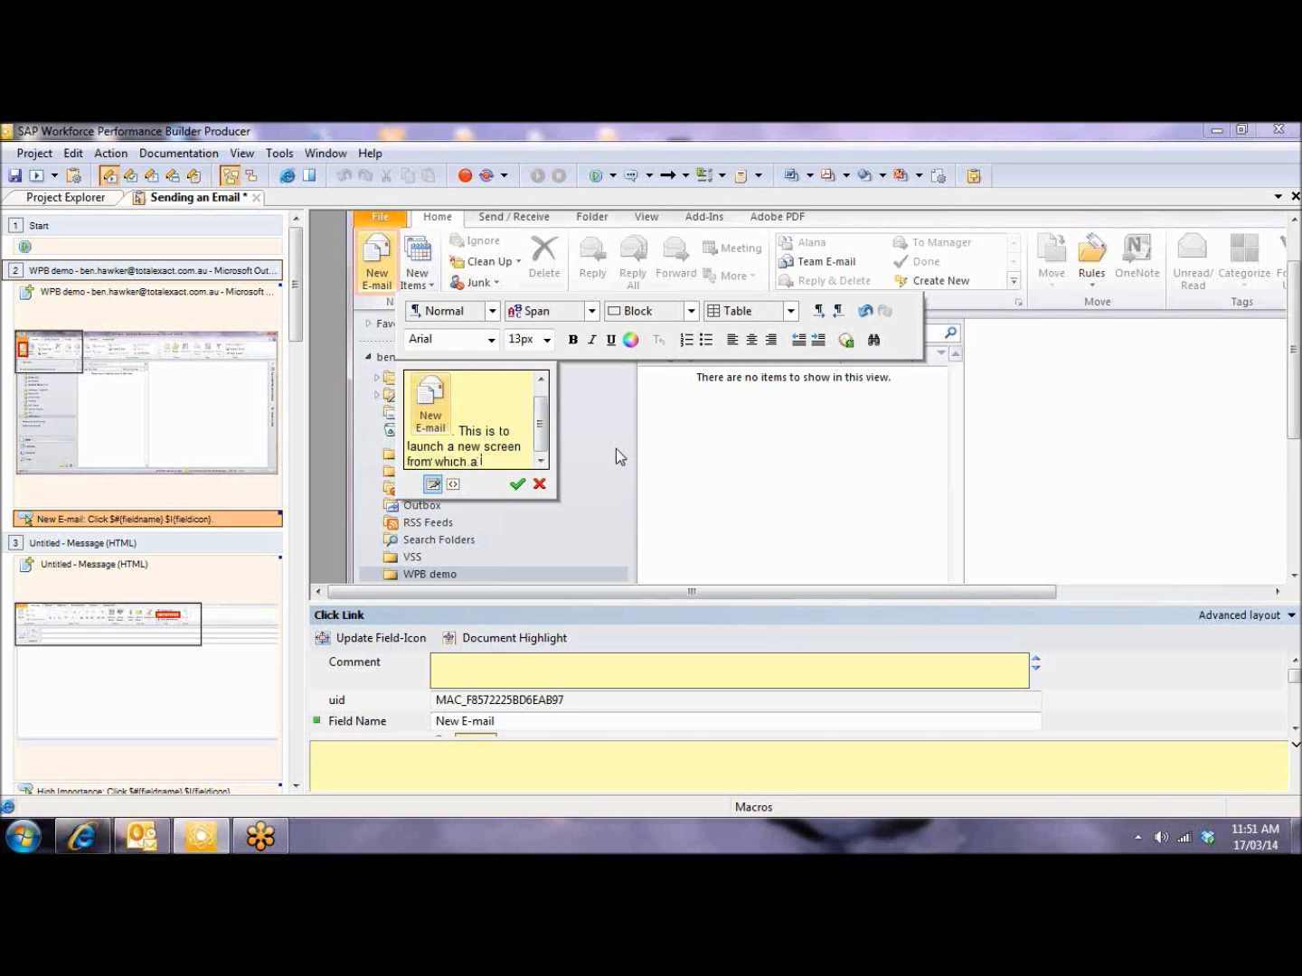
pyautogui.write(' new email')
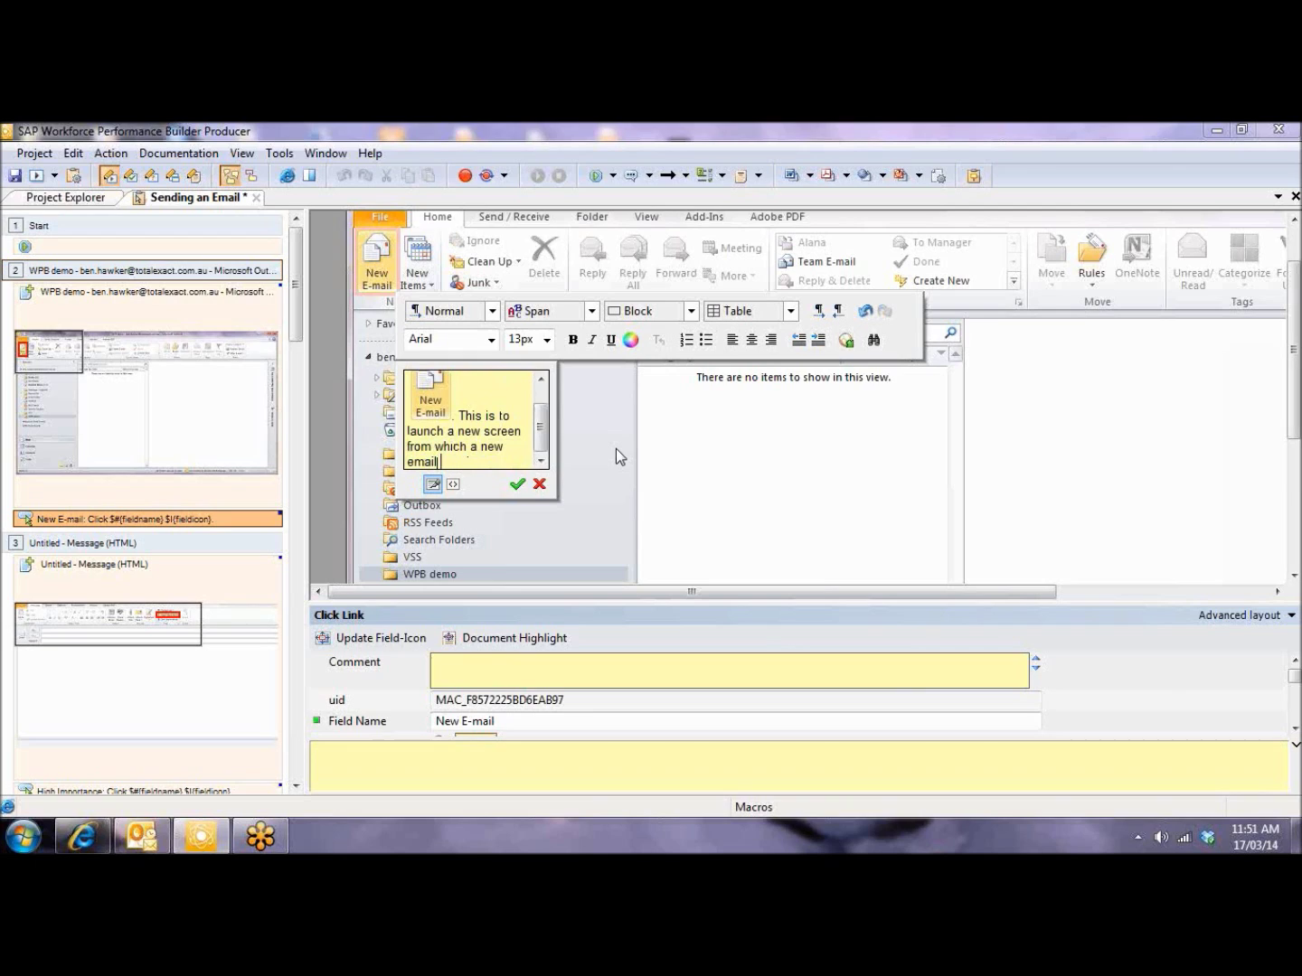
pyautogui.write(' will be generated.')
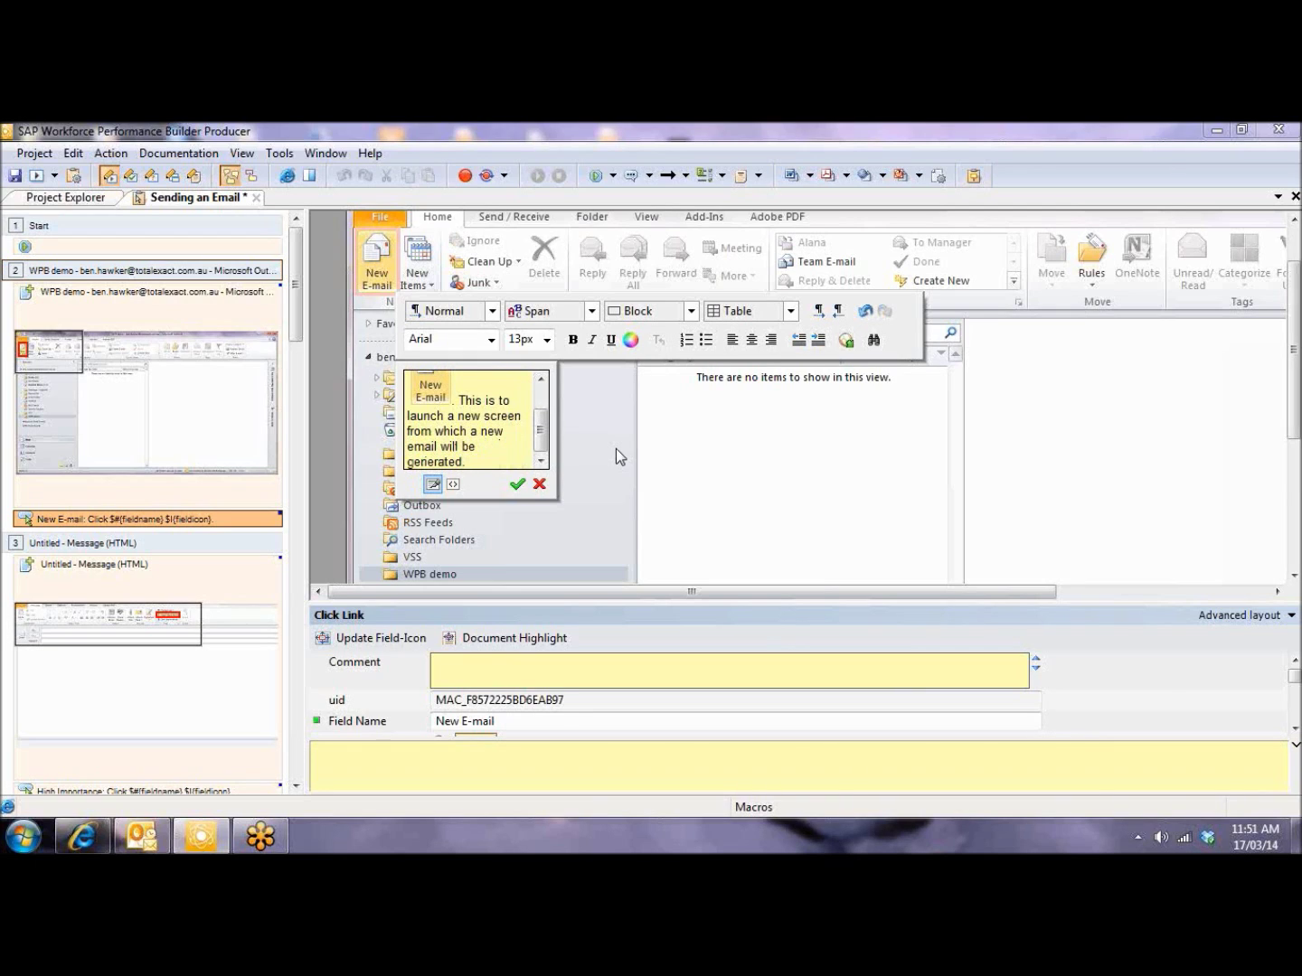
pyautogui.moveTo(553, 498); pyautogui.dragTo(770, 592)
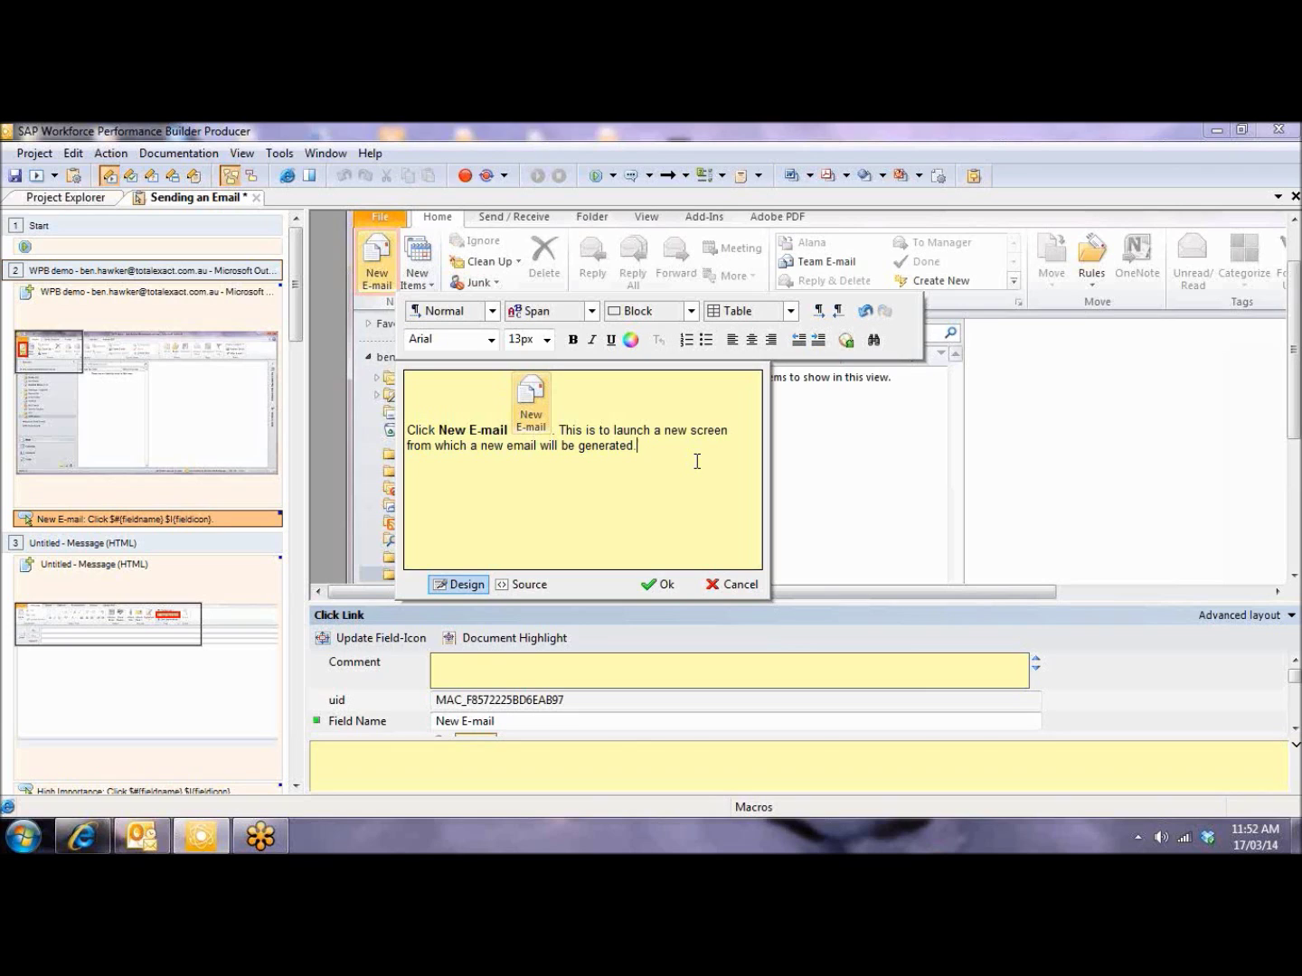
pyautogui.write('To access google click here')
pyautogui.doubleClick(452, 463)
pyautogui.click(846, 341)
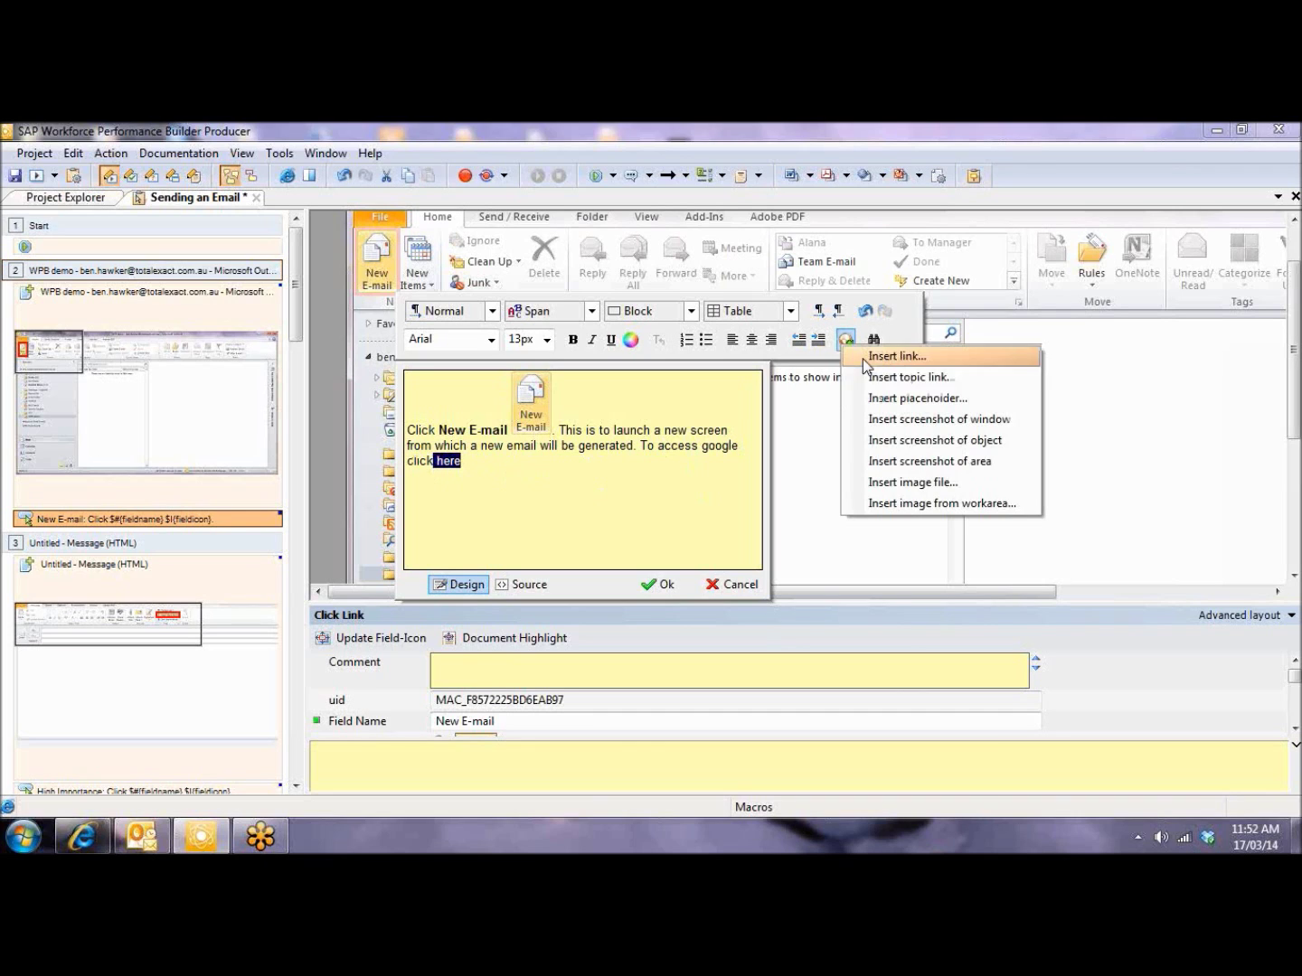
pyautogui.click(883, 356)
pyautogui.click(475, 590)
pyautogui.click(643, 304)
pyautogui.write('http://www.')
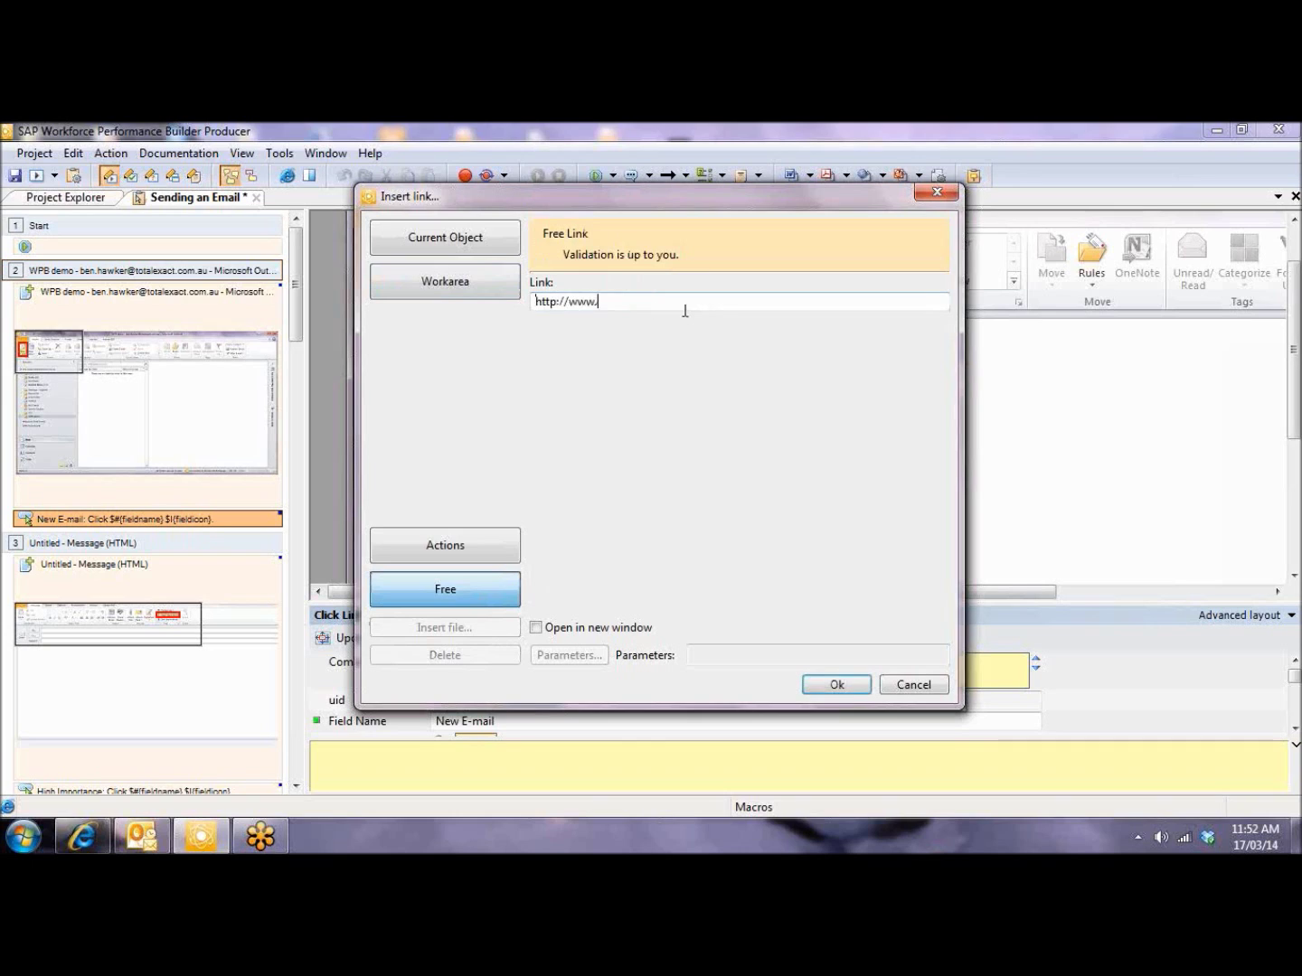
pyautogui.write('google.com.au')
pyautogui.click(537, 628)
pyautogui.click(827, 685)
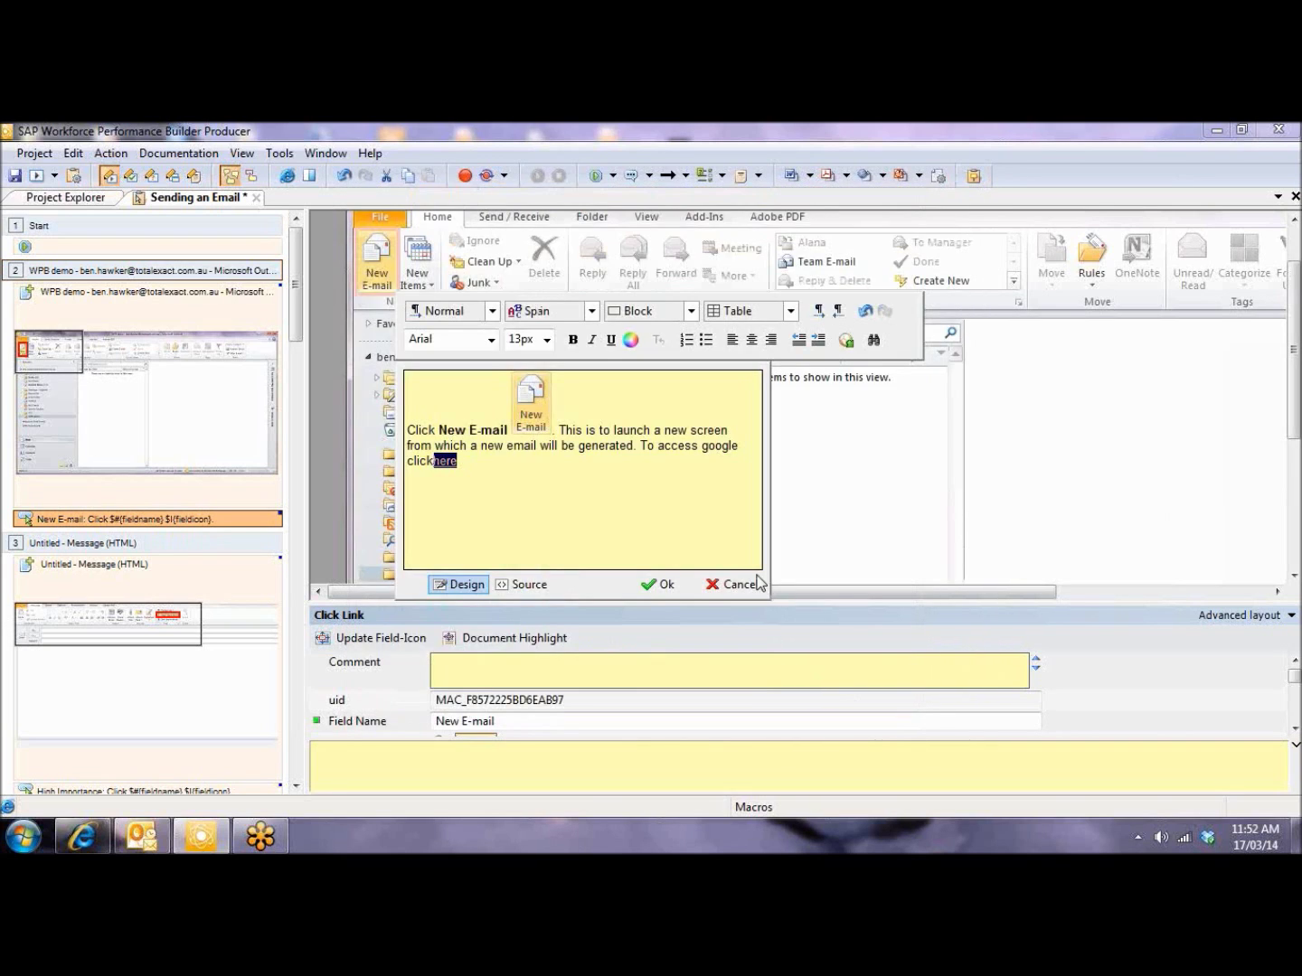
# Step: Restore the space before the linked word "here" and accept the New E-mail bubble text
pyautogui.click(496, 465)
pyautogui.click(433, 461)
pyautogui.click(664, 585)
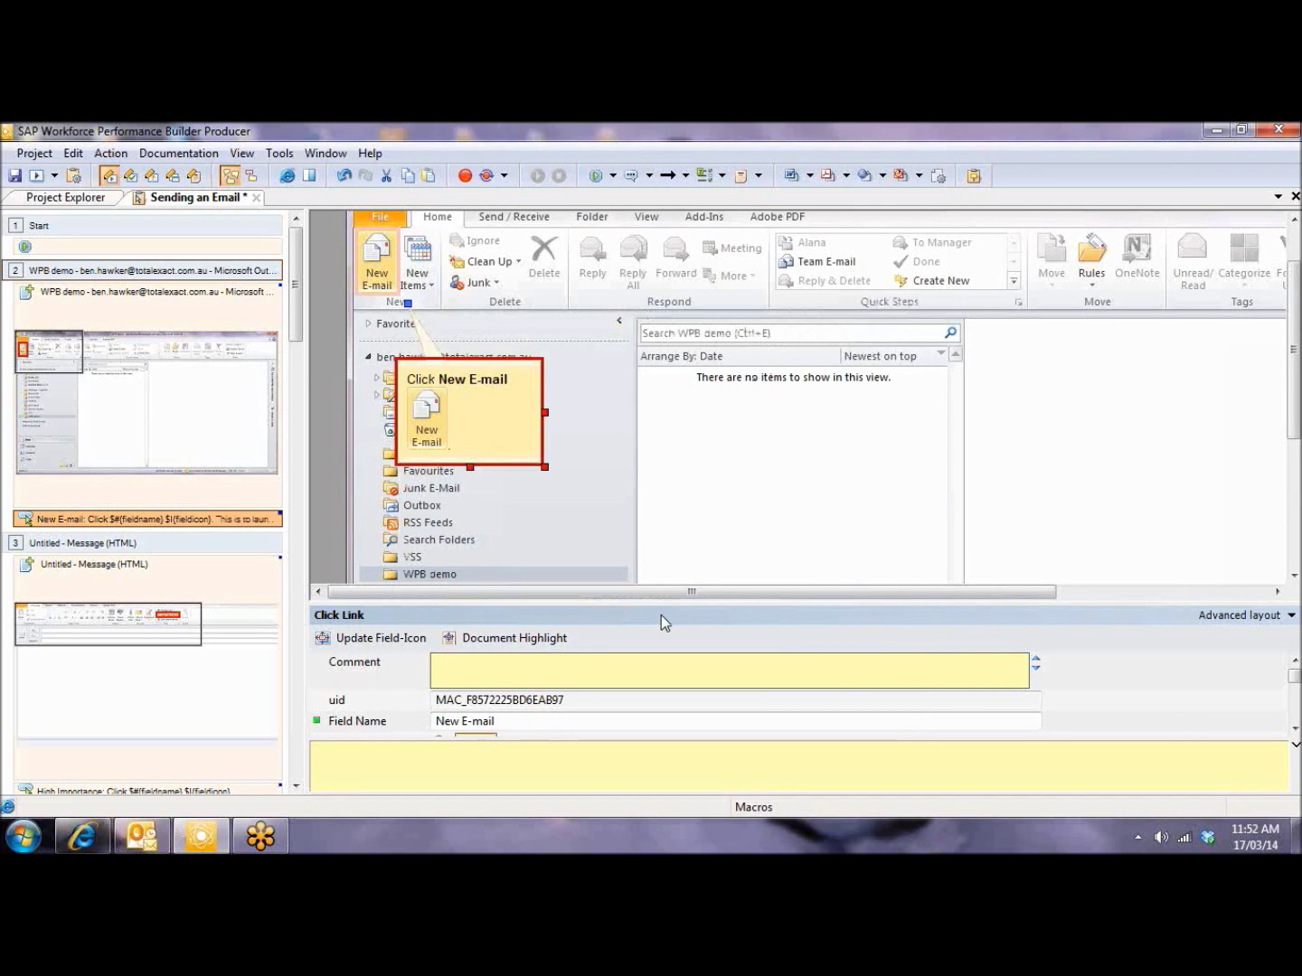
# Step: Merge the two consecutive Untitled - Message (HTML) pages holding the High Importance and To... actions into one page
pyautogui.scroll(-6, 298, 314)
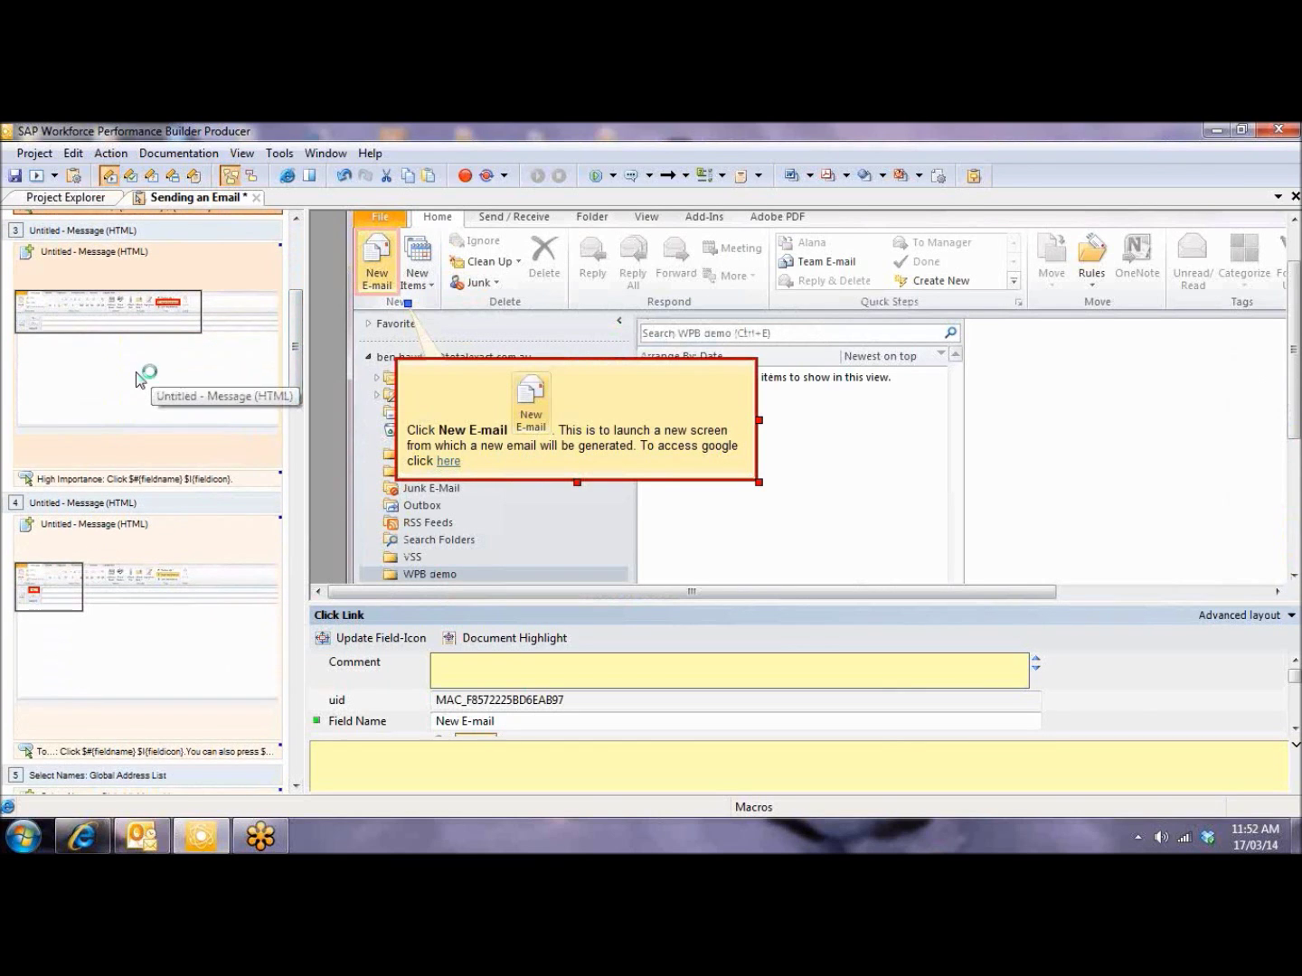
pyautogui.click(139, 374)
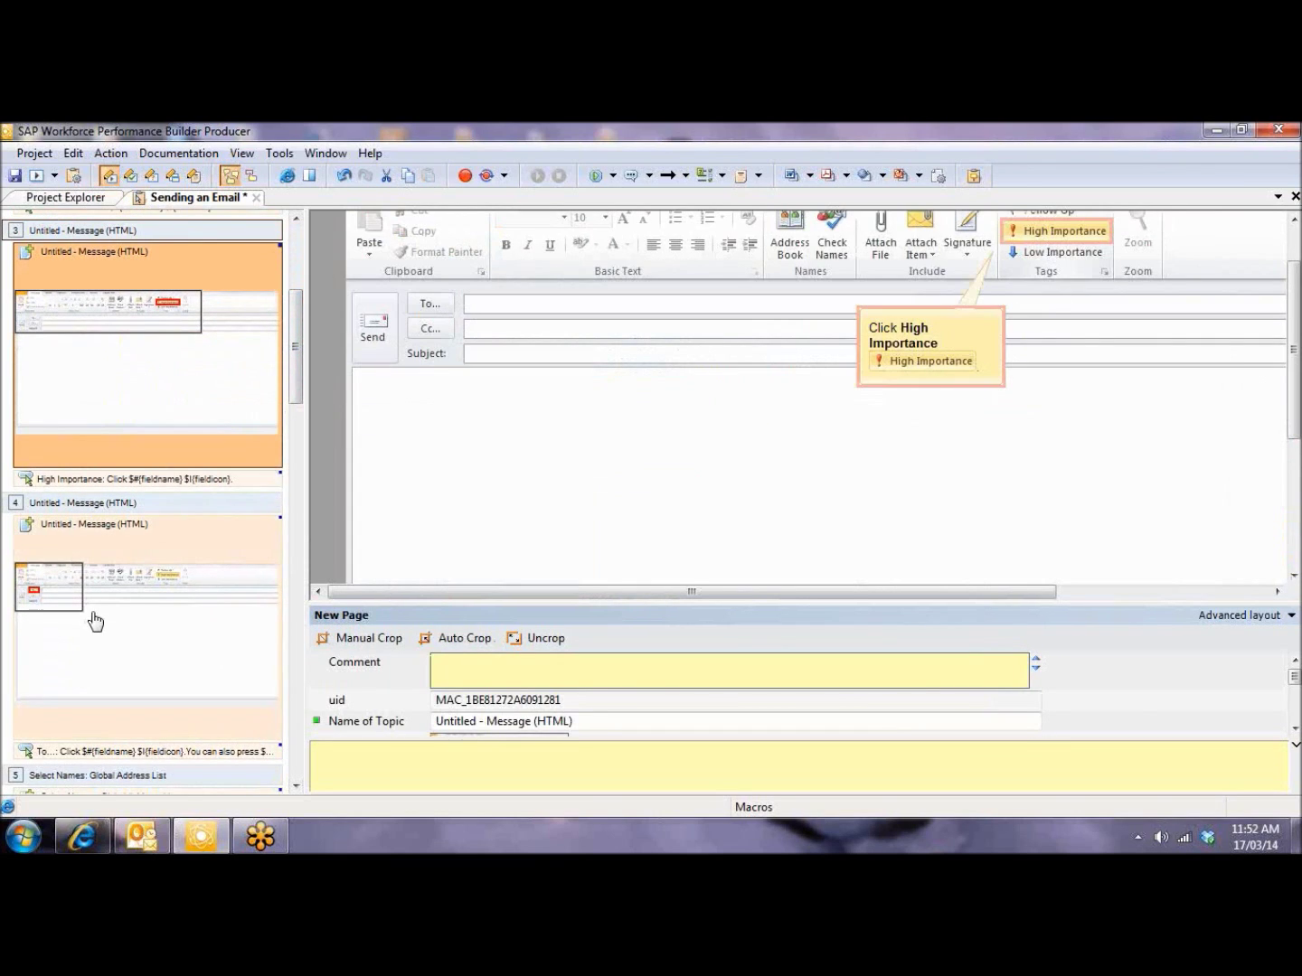
pyautogui.click(136, 612)
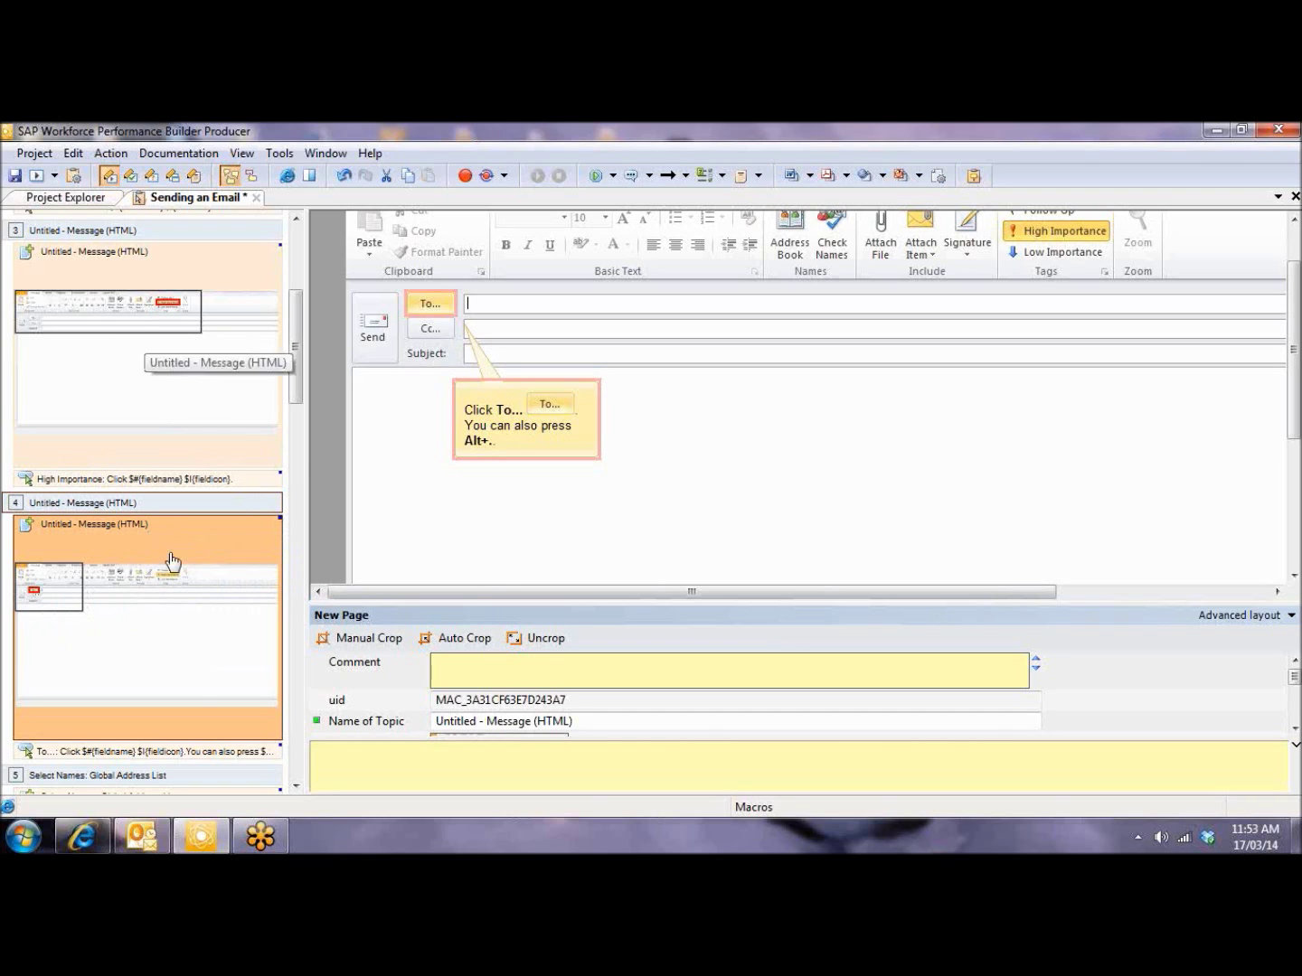
pyautogui.click(158, 382)
pyautogui.keyDown('ctrl'); pyautogui.click(149, 602); pyautogui.keyUp('ctrl')
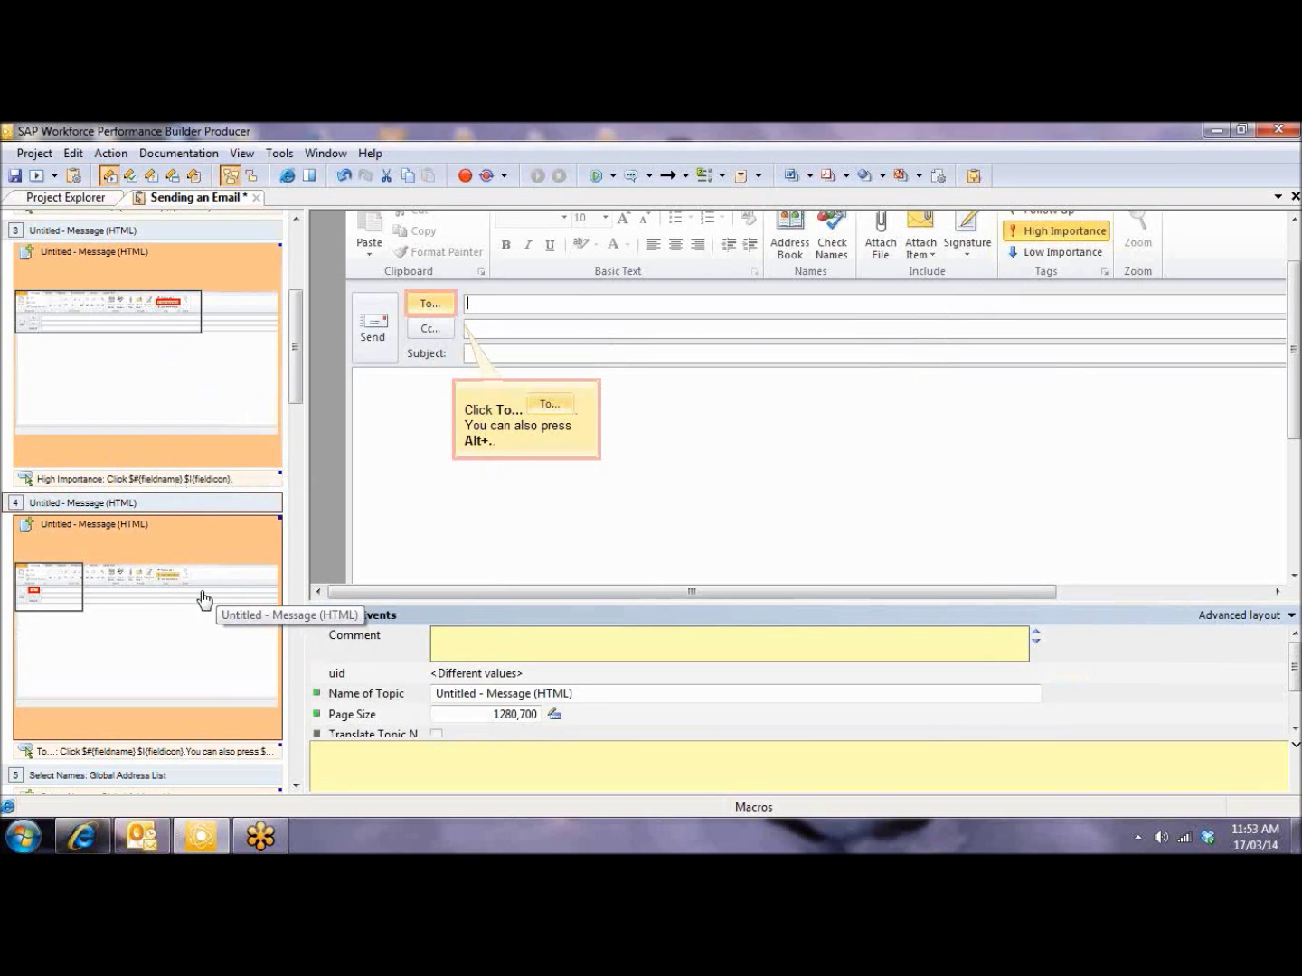
pyautogui.rightClick(233, 562)
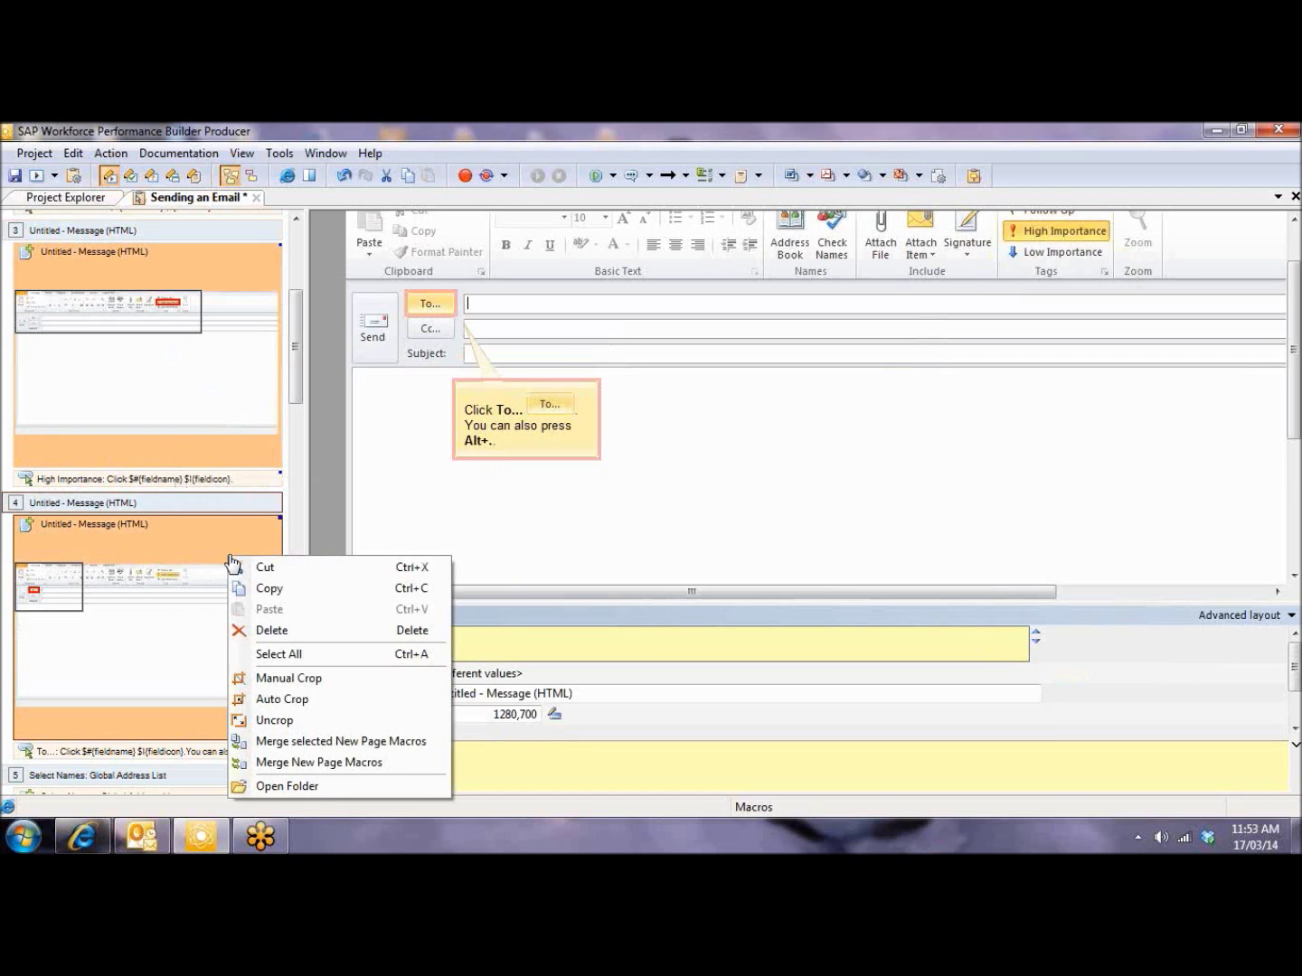
pyautogui.click(414, 741)
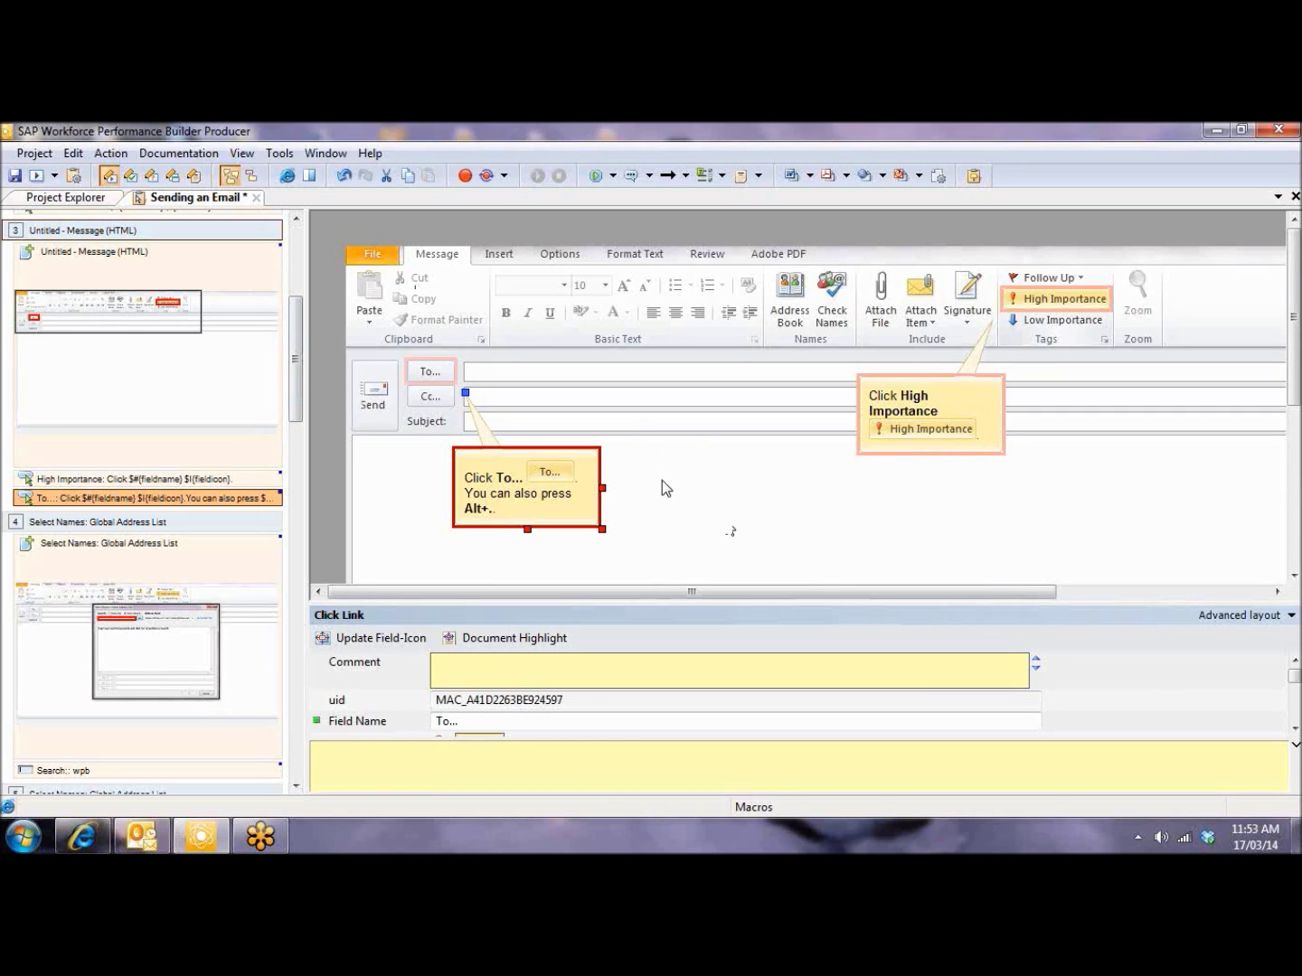
# Step: Save the project, generate its Standard Documentation as a PDF and open the generated document
pyautogui.click(15, 174)
pyautogui.click(847, 176)
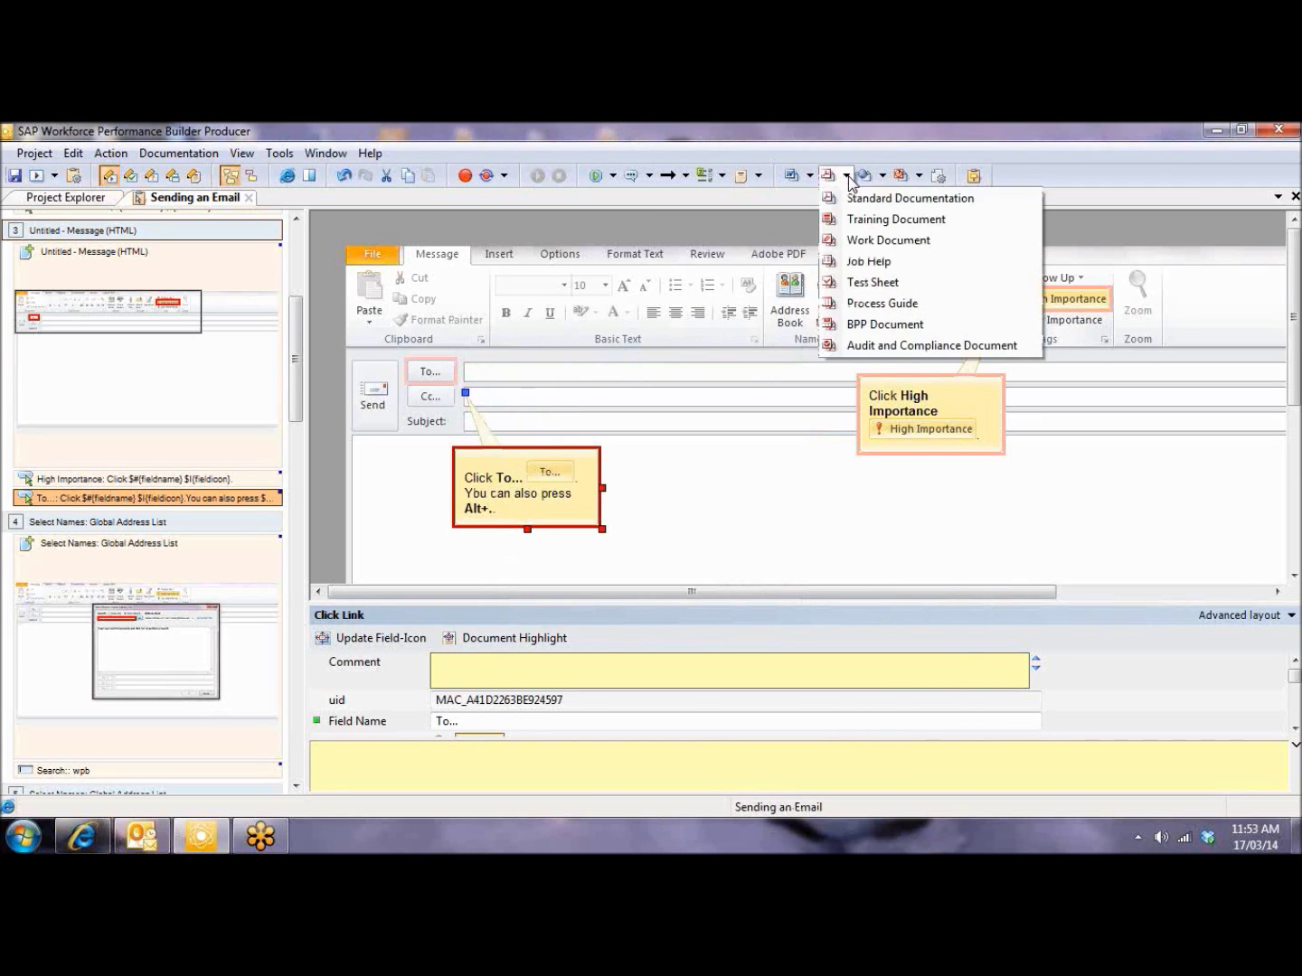
pyautogui.click(911, 200)
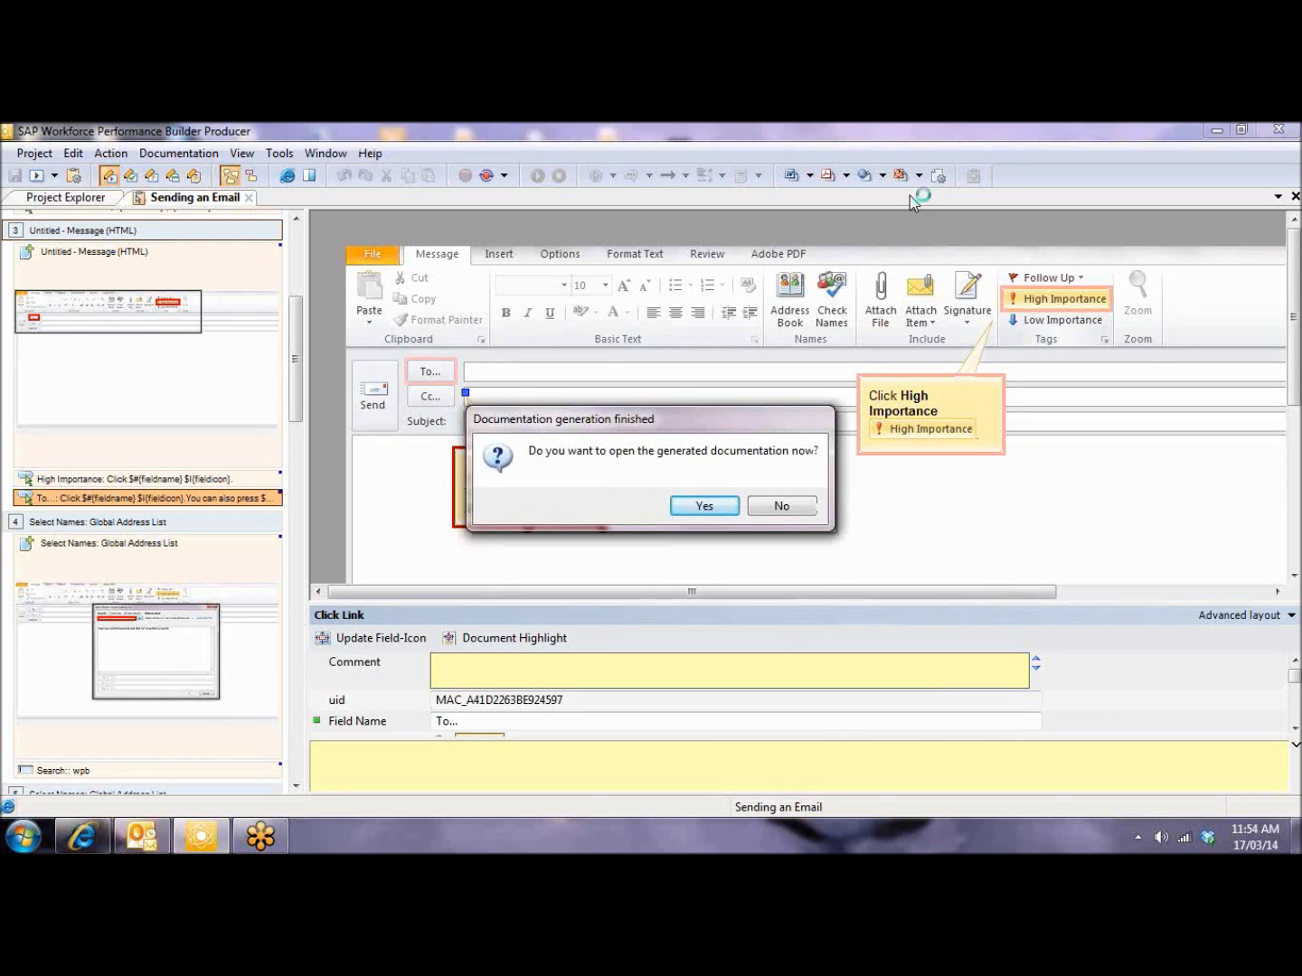
pyautogui.click(723, 509)
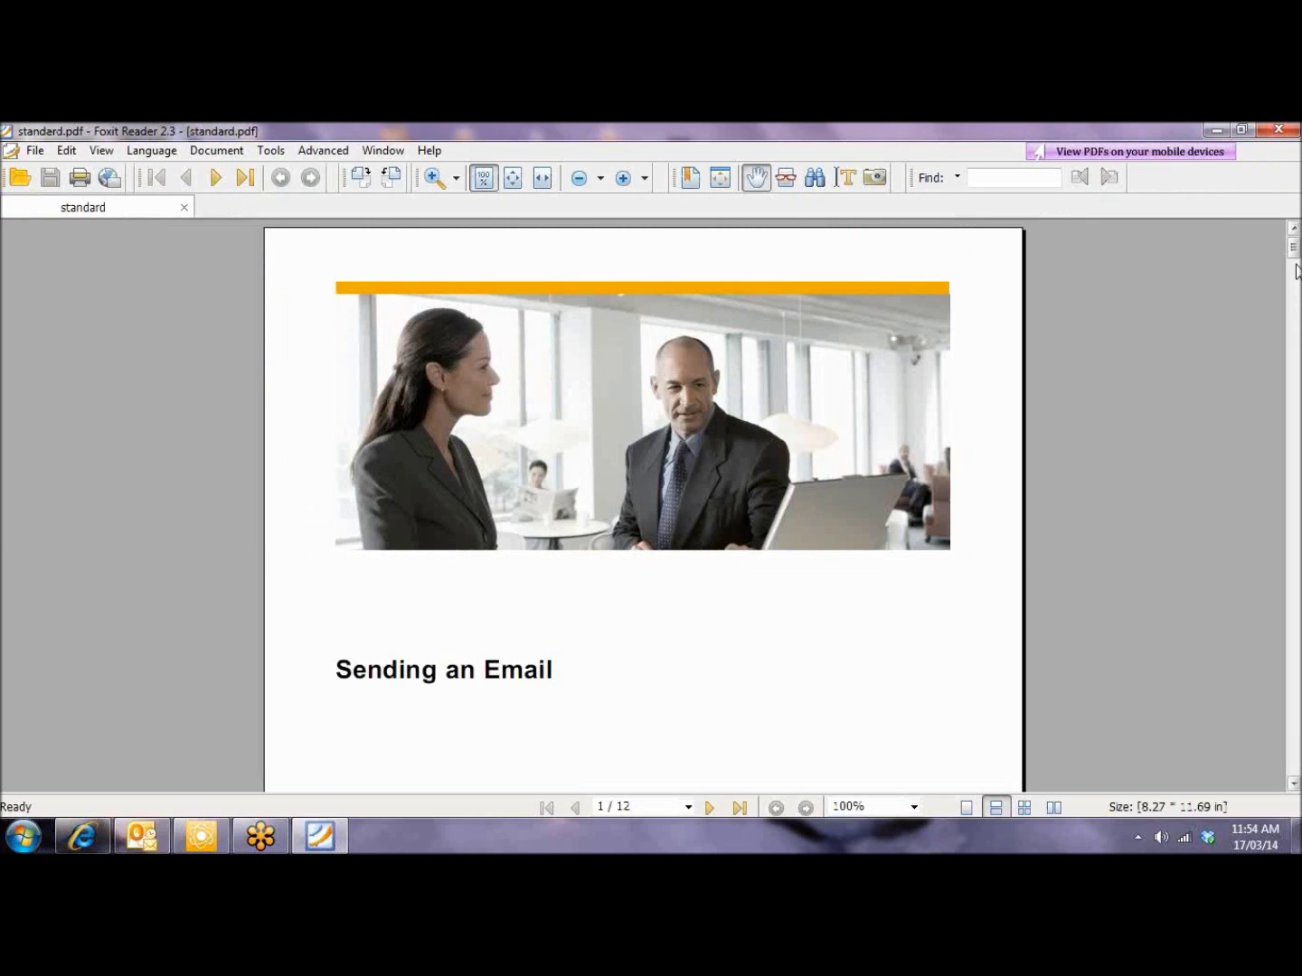
# Step: Review the PDF's New E-mail step, follow its "here" link to Google, and examine the merged Untitled - Message page
pyautogui.moveTo(1293, 258); pyautogui.dragTo(1295, 280)
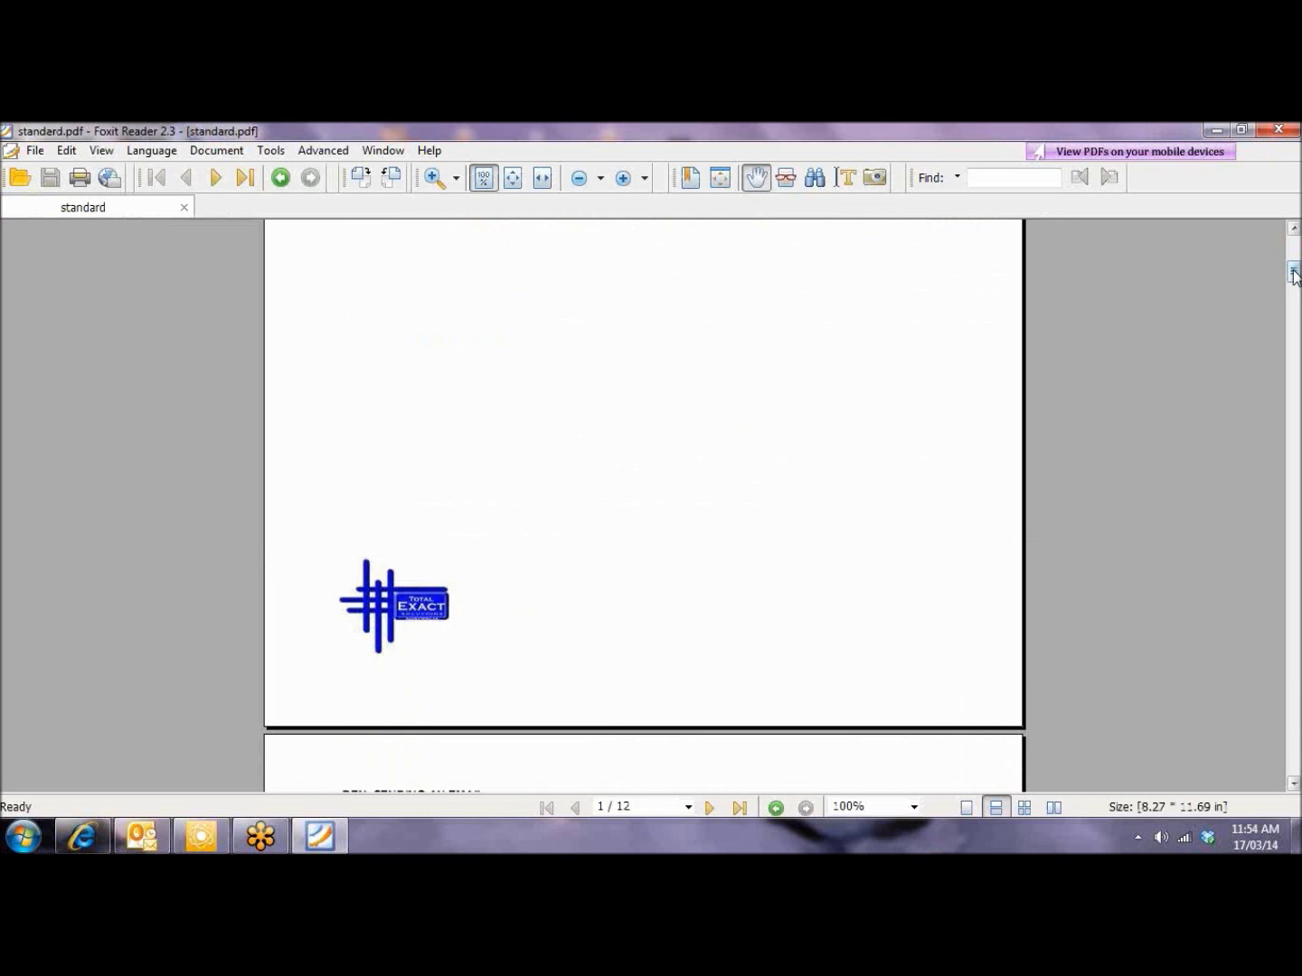
pyautogui.moveTo(1295, 276); pyautogui.dragTo(1253, 391)
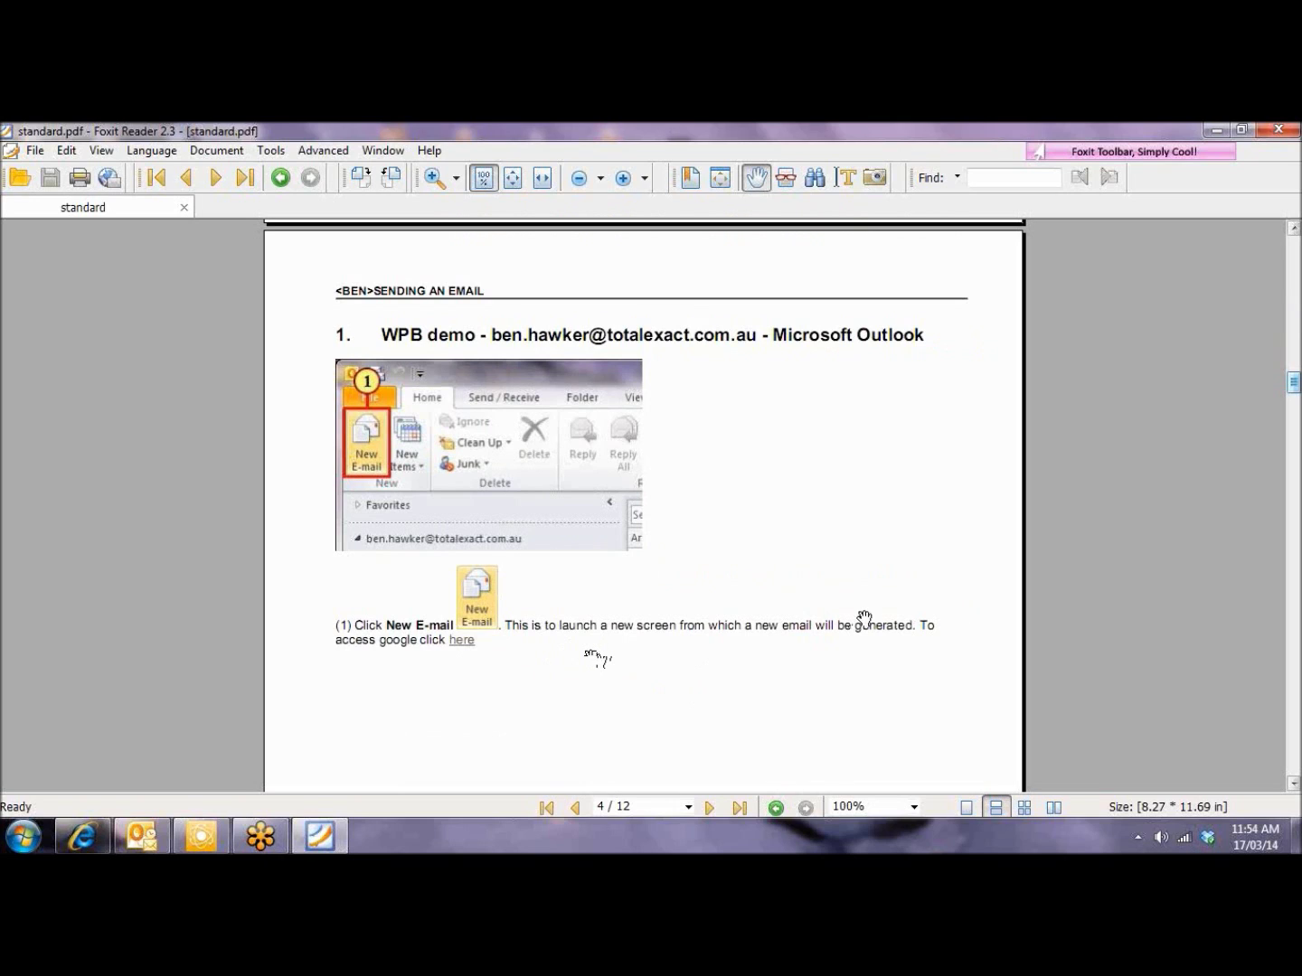
pyautogui.click(464, 641)
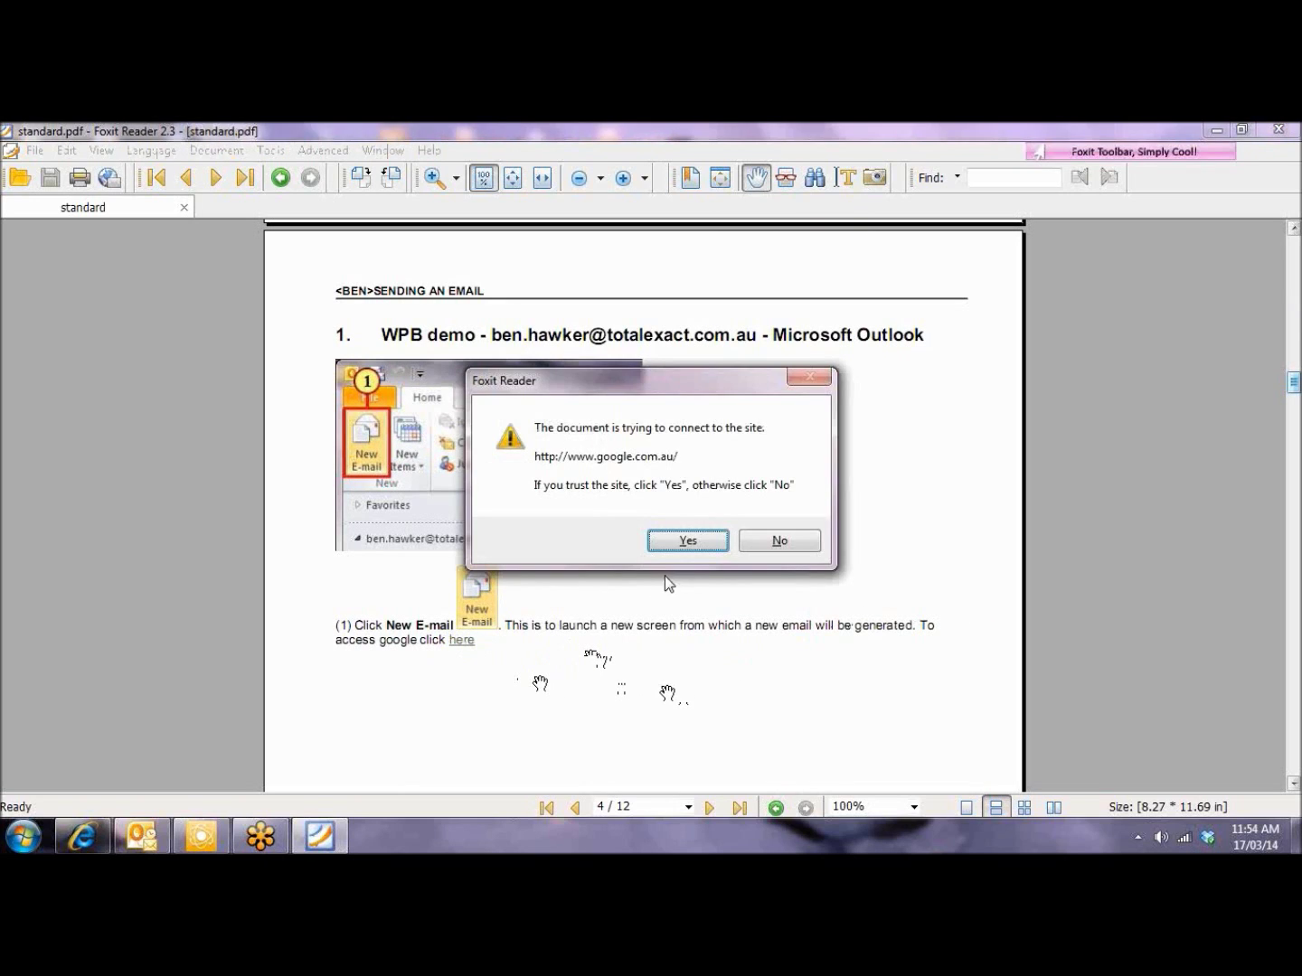
pyautogui.click(687, 542)
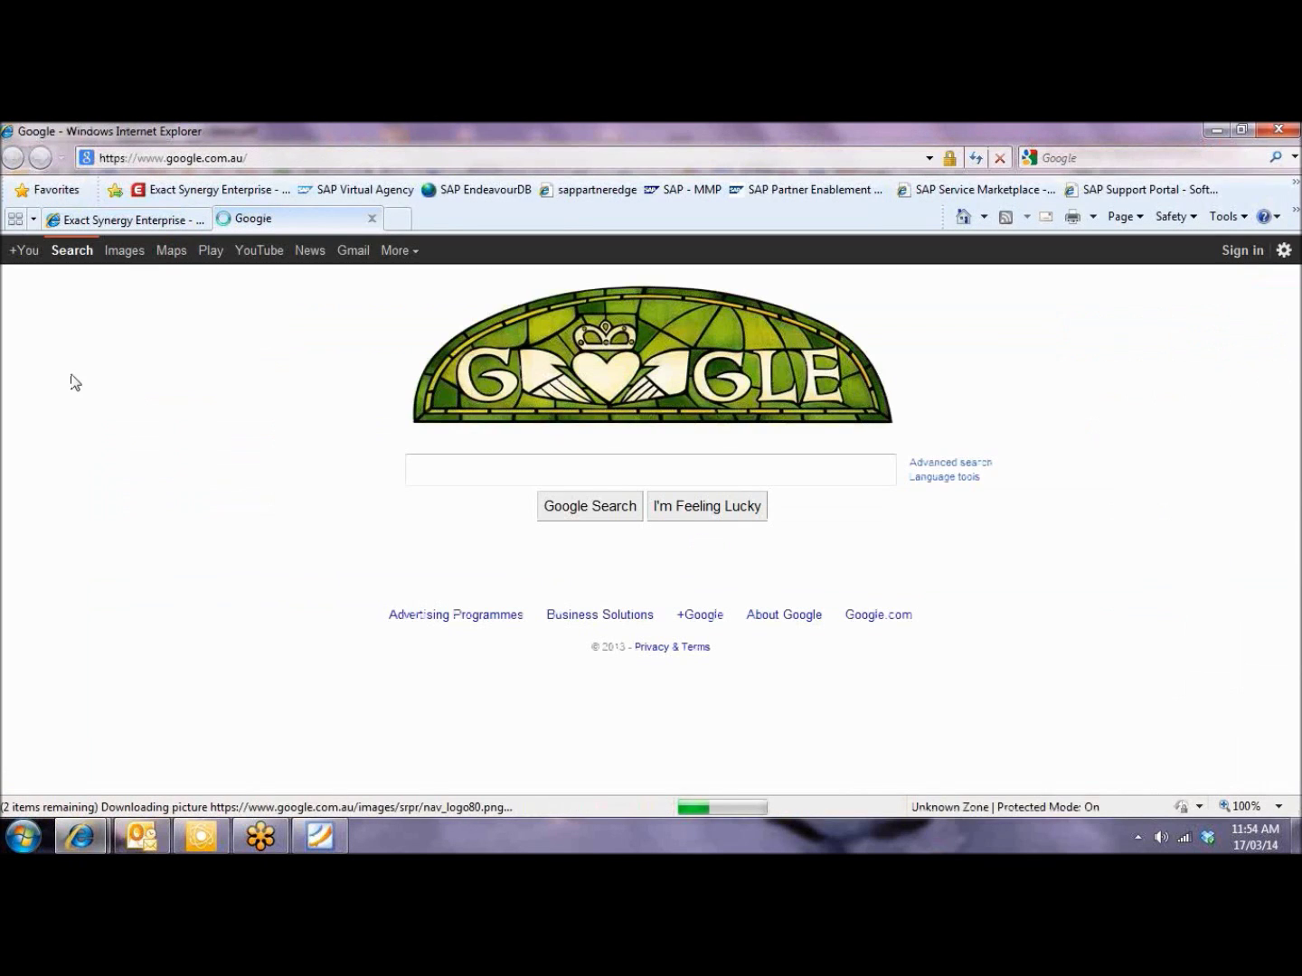
pyautogui.click(337, 849)
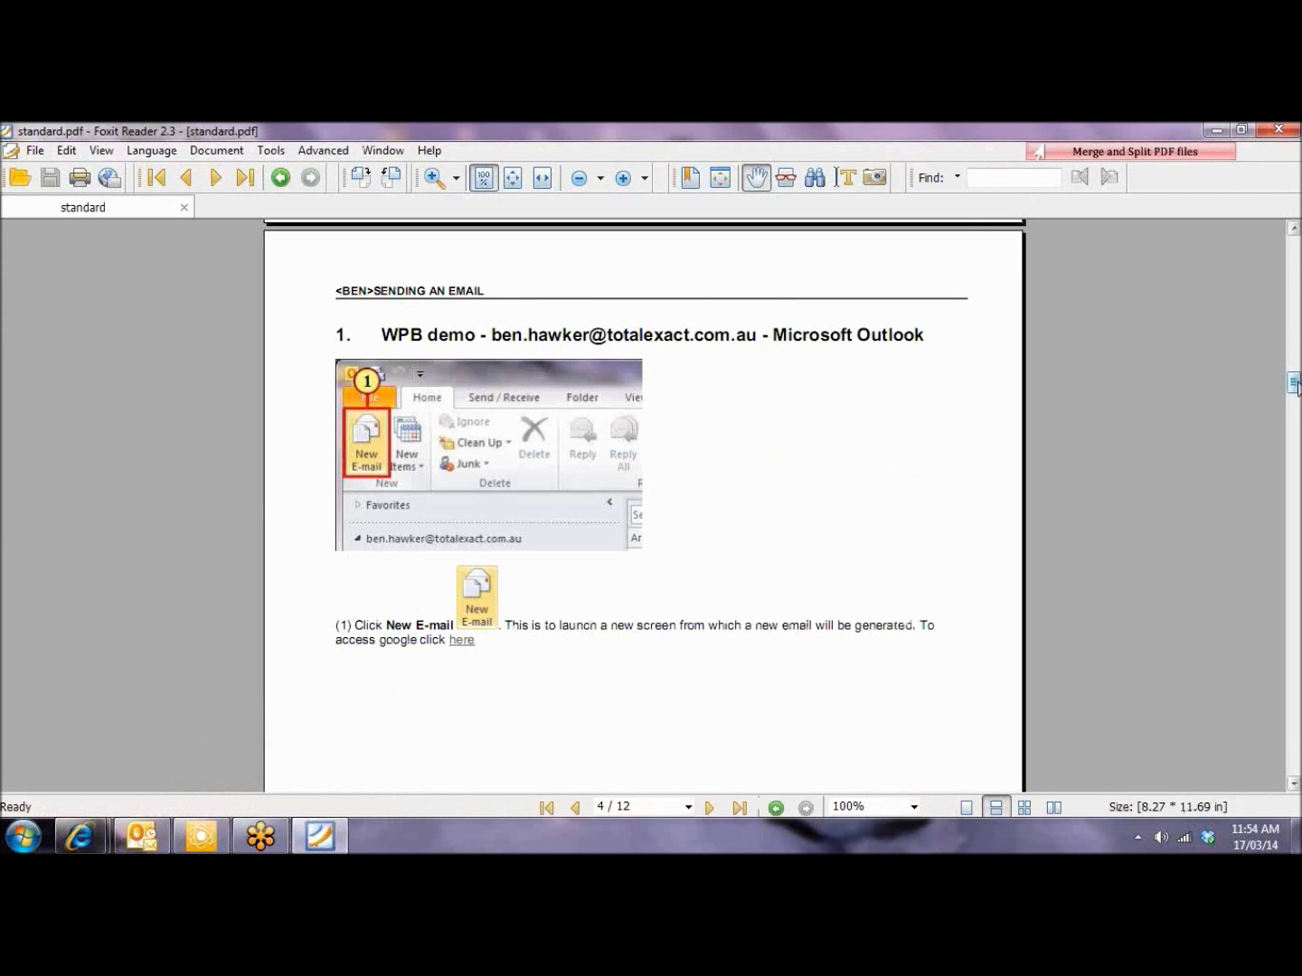
pyautogui.moveTo(1293, 384); pyautogui.dragTo(1295, 425)
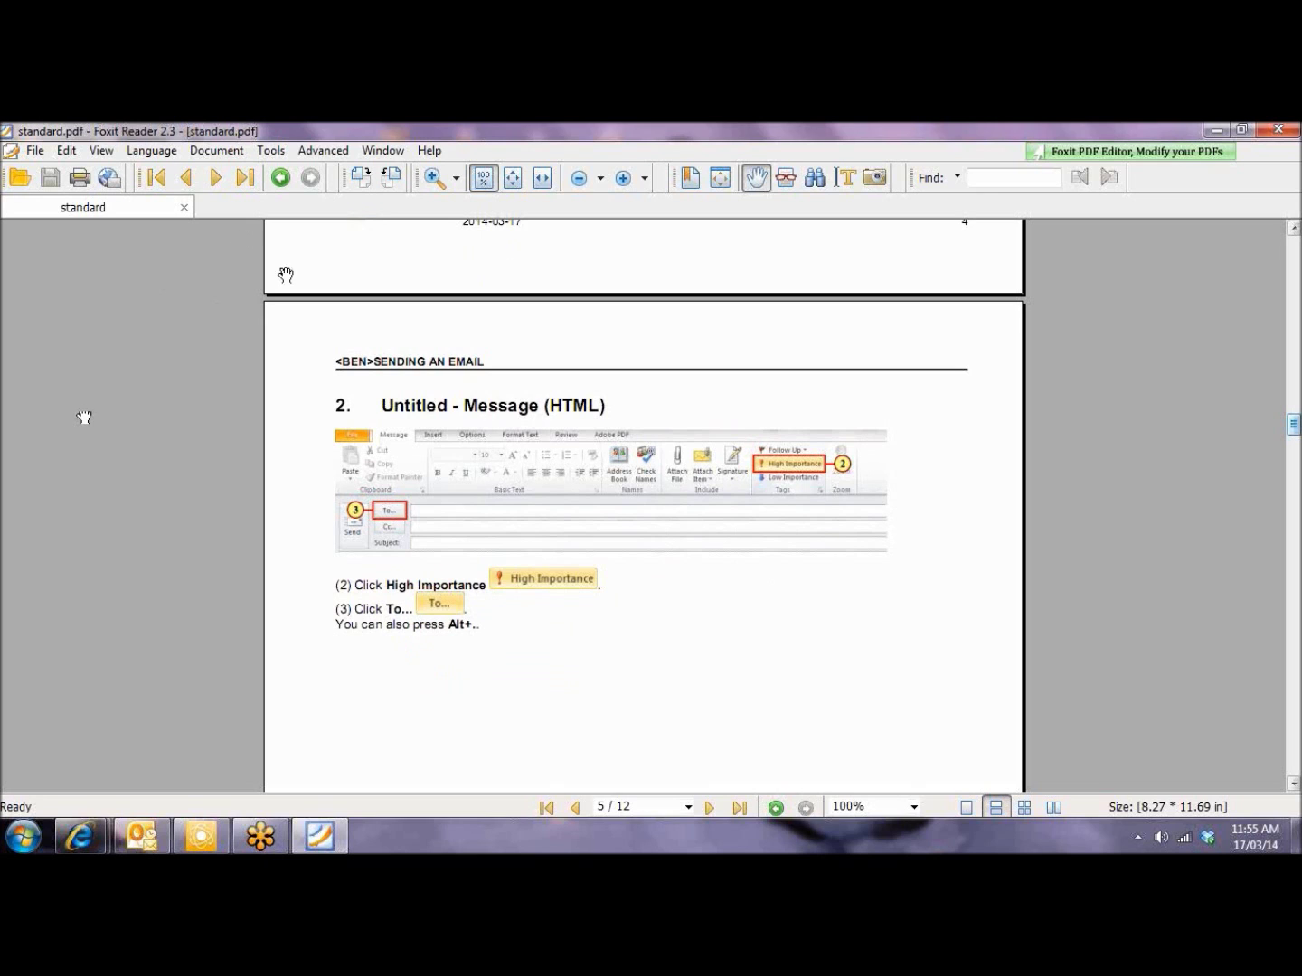
# Step: Switch back to Workforce Performance Builder Producer and review the outputs under Sending an Email in the Project Explorer
pyautogui.click(200, 835)
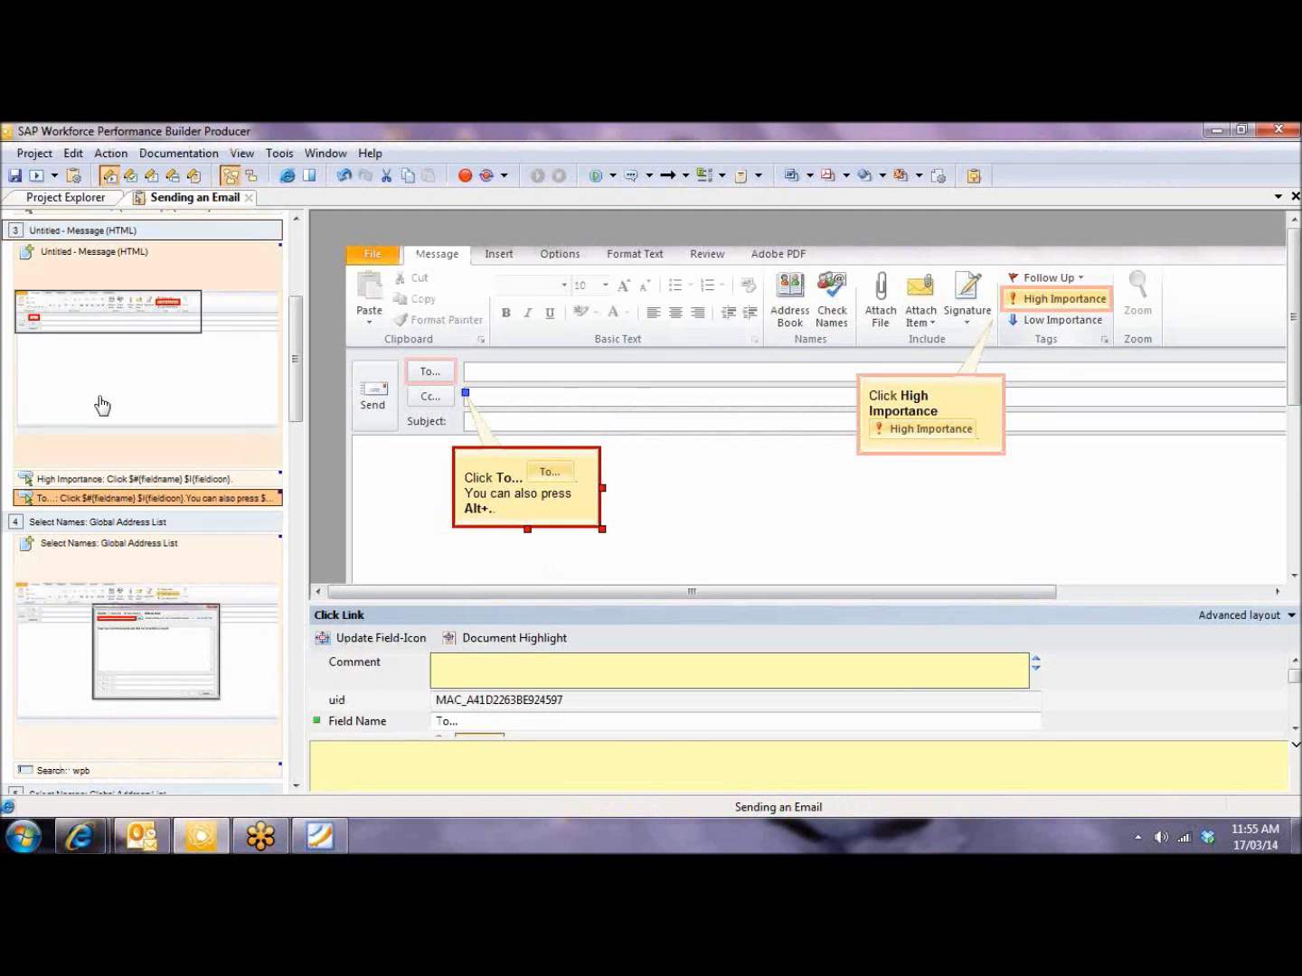
pyautogui.click(82, 201)
pyautogui.click(44, 377)
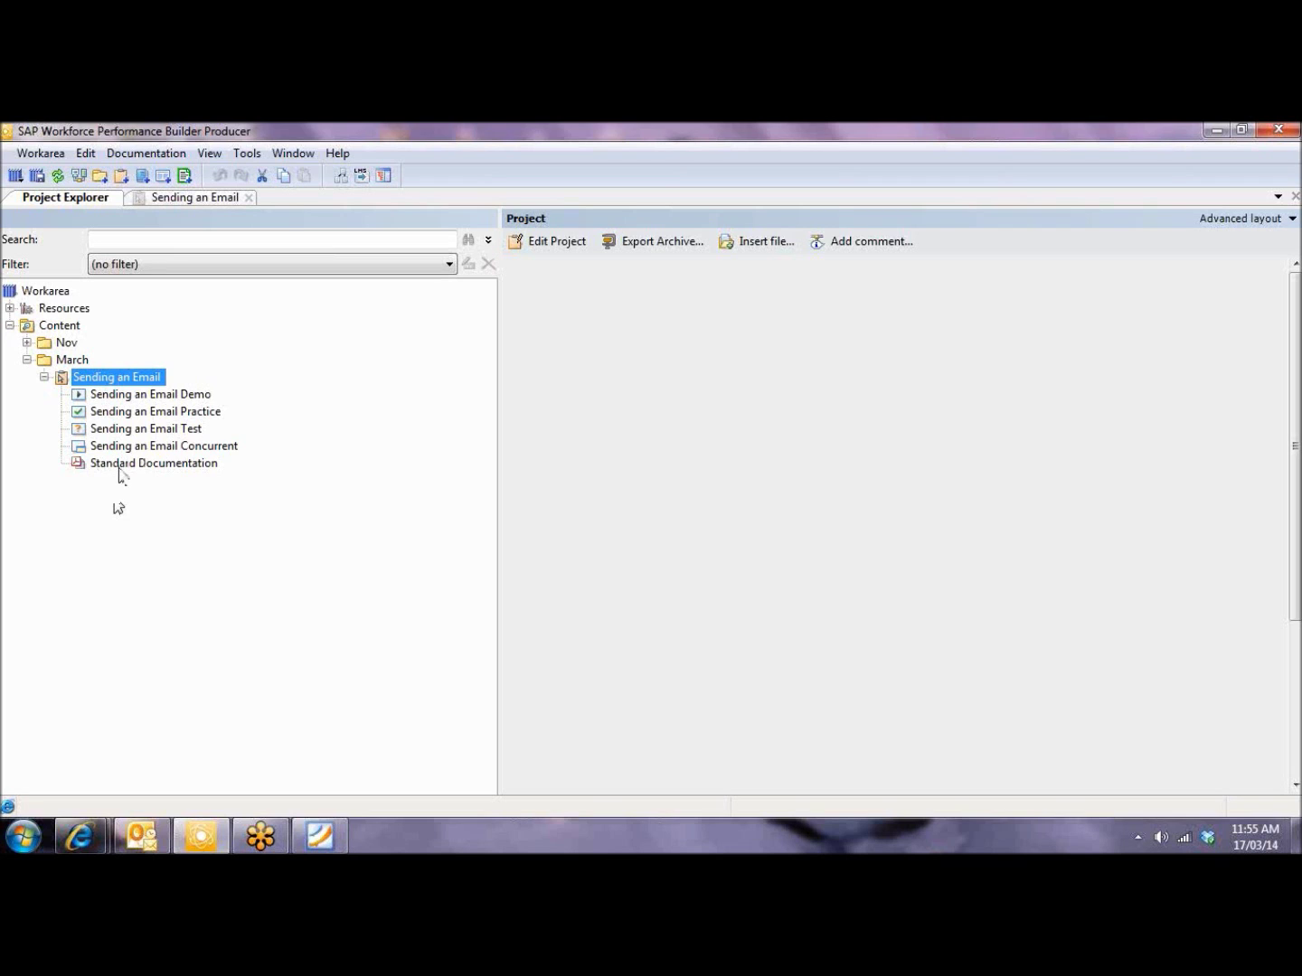
# Step: Return to the Sending an Email project, play it in Demo Mode to the end and close the playback
pyautogui.click(180, 201)
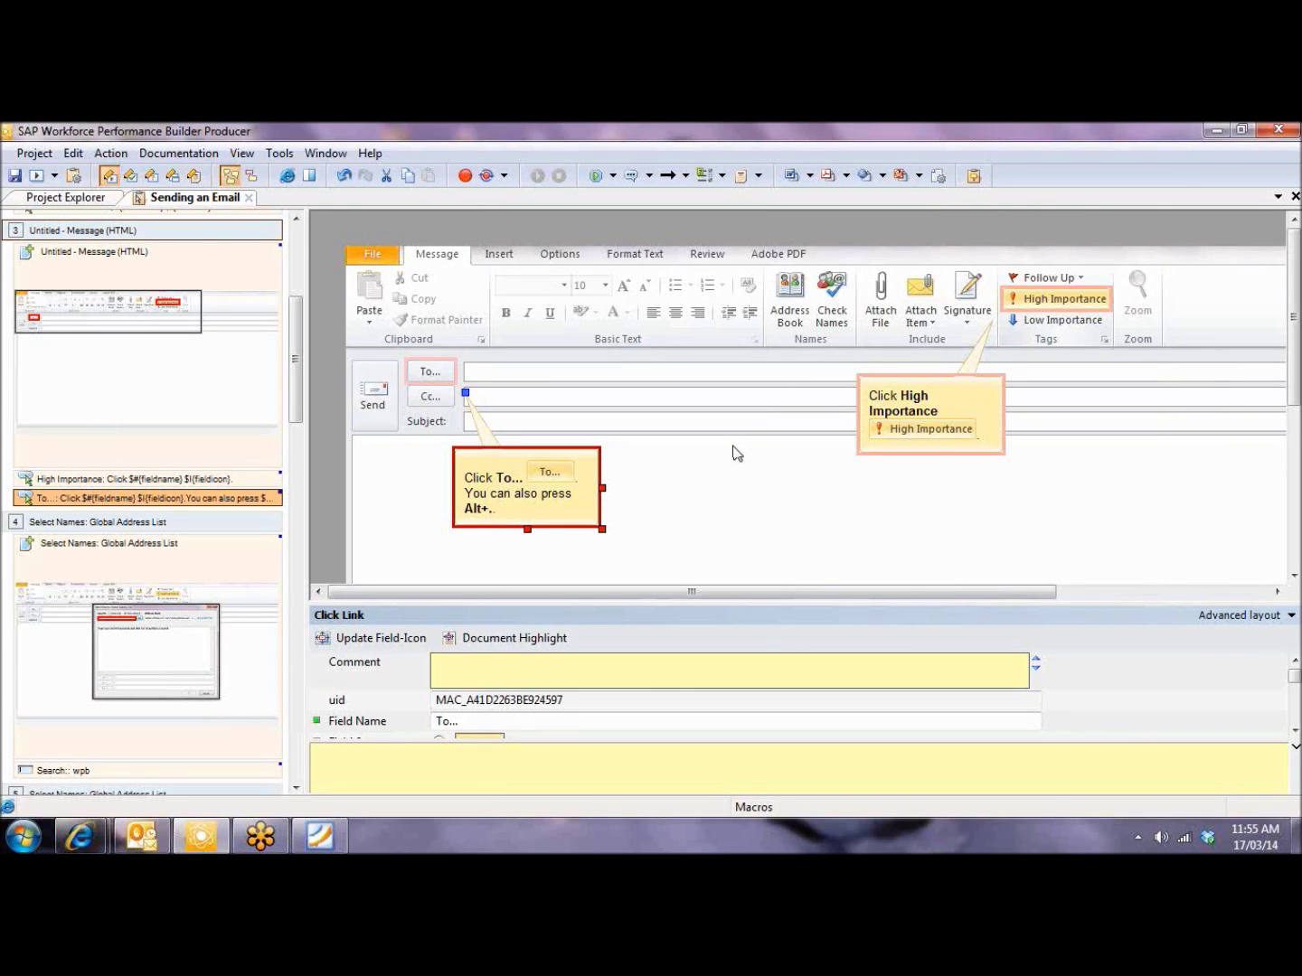
pyautogui.click(37, 180)
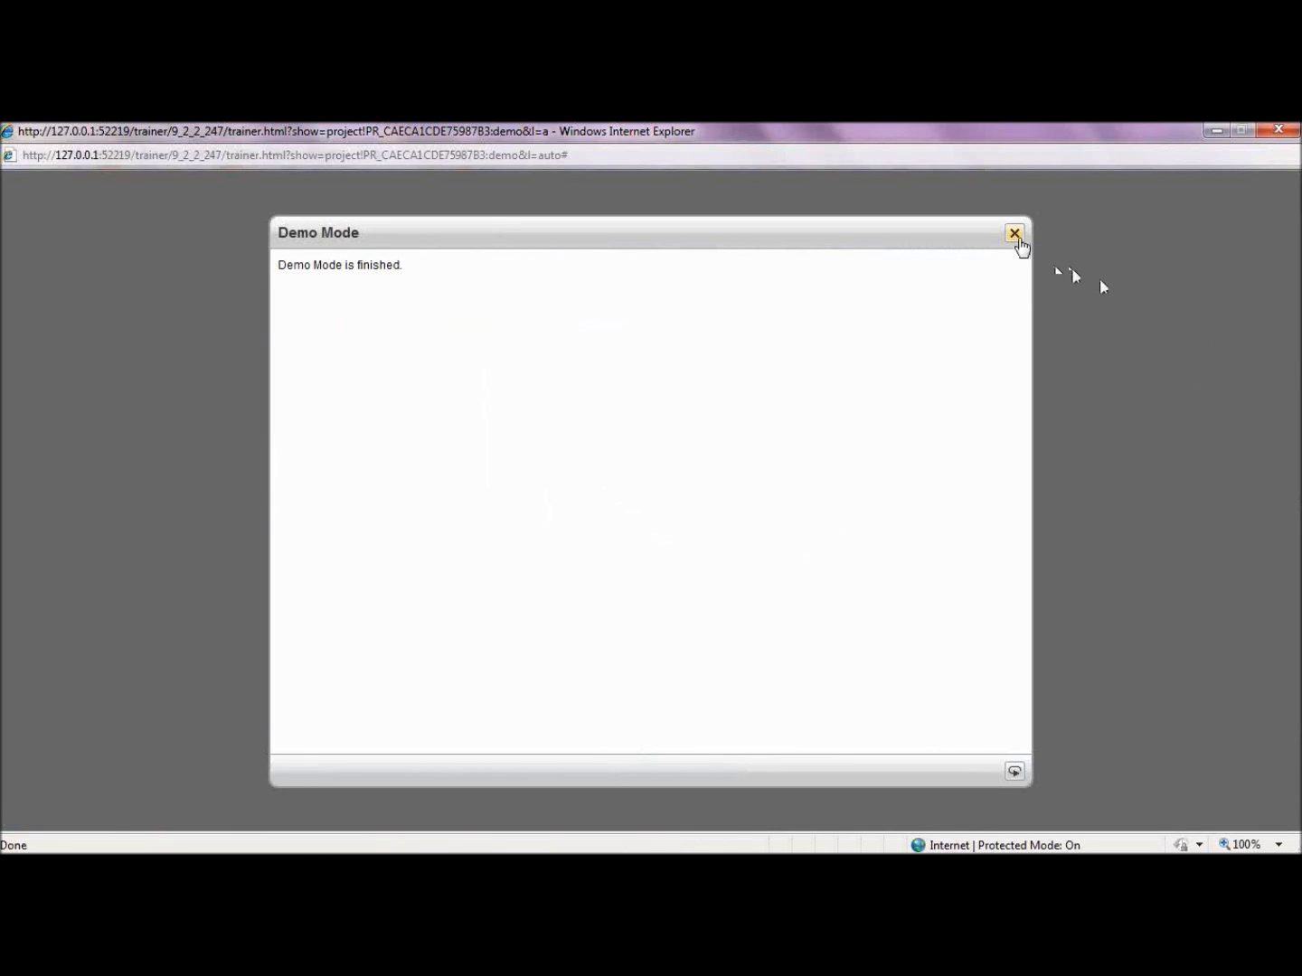
pyautogui.click(1014, 234)
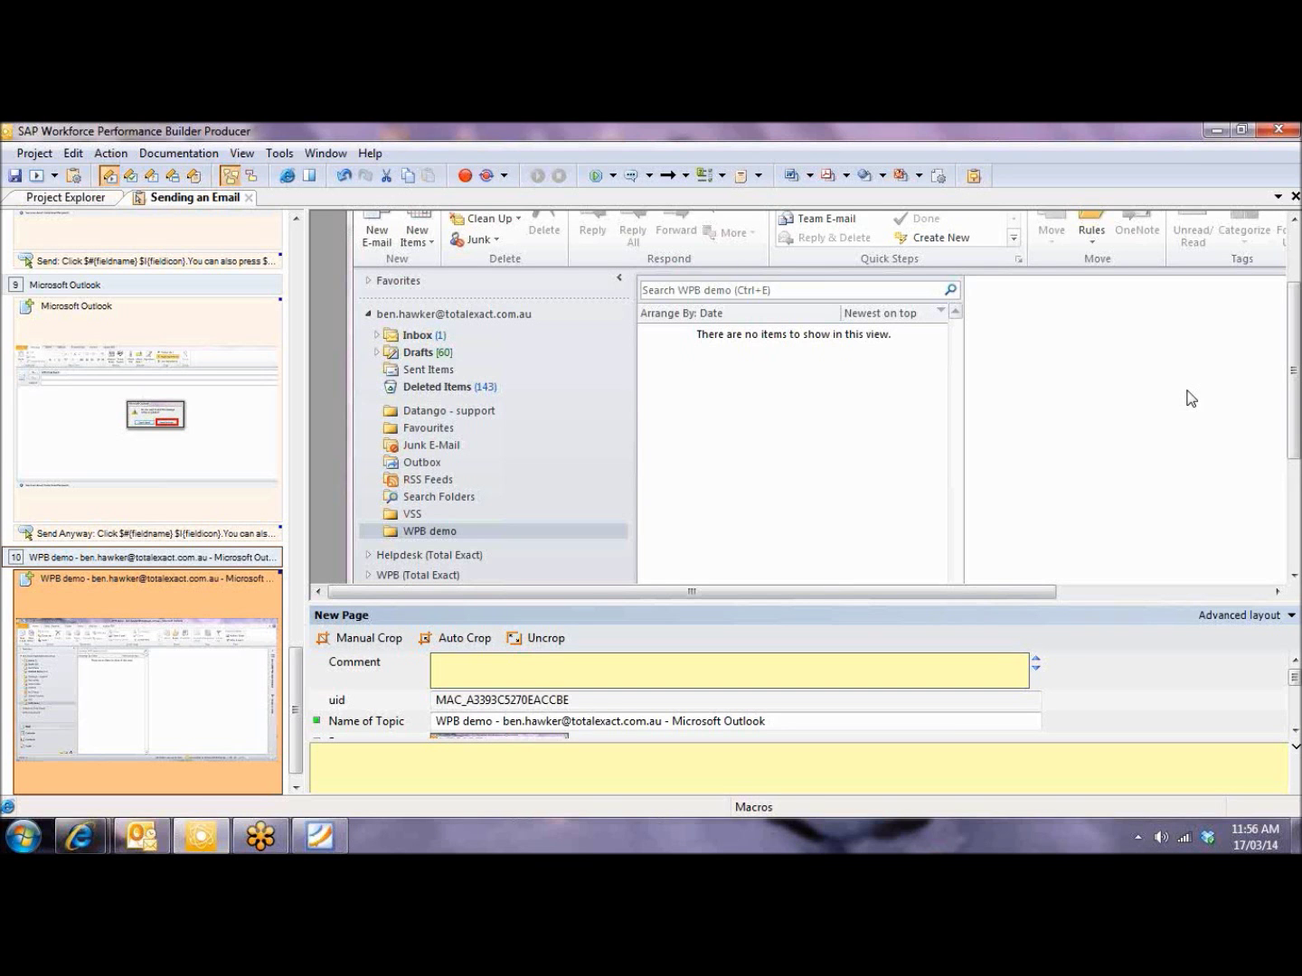